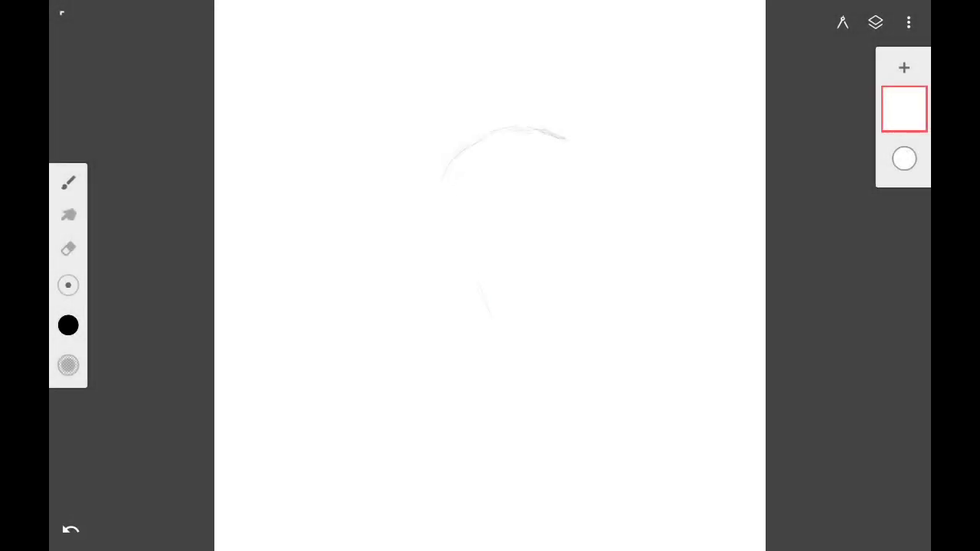
Close the rough head outline and rotate it slightly with Transform.
drag(617, 261, 590, 329)
click(843, 22)
click(713, 43)
click(906, 527)
Erase the faint top arc, then sketch a left eyebrow, moustache and chin beard.
drag(533, 92, 449, 189)
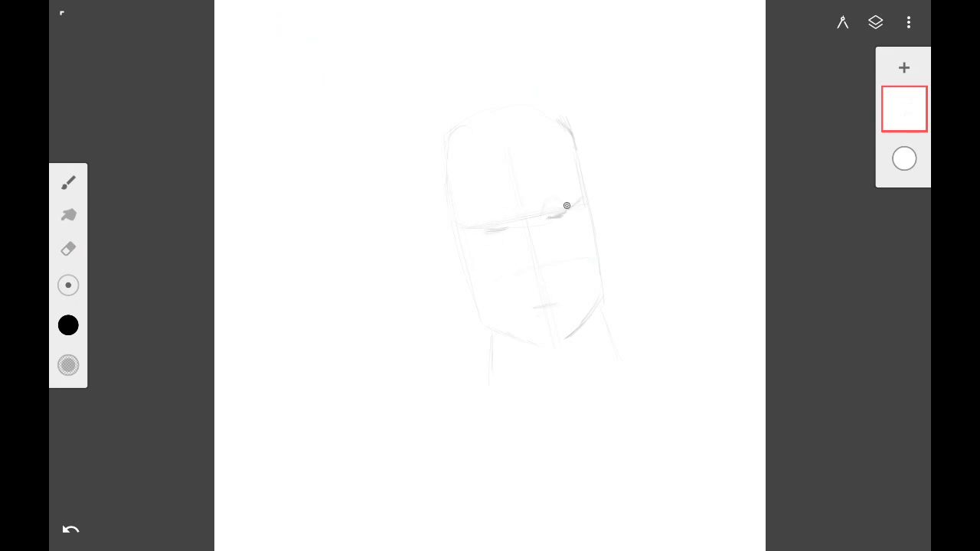
drag(471, 217, 498, 210)
drag(493, 325, 535, 327)
drag(557, 304, 586, 313)
Draw both jaw lines with beard shading and refine the moustache.
drag(493, 329, 585, 346)
drag(510, 278, 571, 272)
drag(490, 337, 459, 226)
drag(581, 200, 602, 314)
Add hair strokes, a topknot bun and both ears.
drag(68, 285, 84, 285)
drag(437, 137, 551, 84)
drag(452, 76, 507, 56)
drag(429, 171, 459, 244)
drag(573, 161, 577, 207)
Refine the jaw contours and draw the neck on both sides.
drag(457, 231, 490, 309)
drag(579, 192, 574, 297)
drag(518, 198, 539, 228)
drag(475, 300, 480, 349)
drag(579, 280, 599, 372)
Draw the V-shaped crossed robe collar, shoulders and torso contours.
drag(591, 340, 528, 433)
drag(481, 308, 535, 410)
drag(480, 330, 545, 448)
mouse_move(590, 295)
mouse_down()
mouse_move(623, 330)
mouse_move(545, 459)
mouse_up()
drag(471, 306, 498, 472)
drag(651, 337, 610, 473)
drag(542, 458, 524, 484)
Darken the moustache and fill the chin and jaw beard with grey shading.
drag(517, 232, 490, 262)
drag(521, 231, 549, 245)
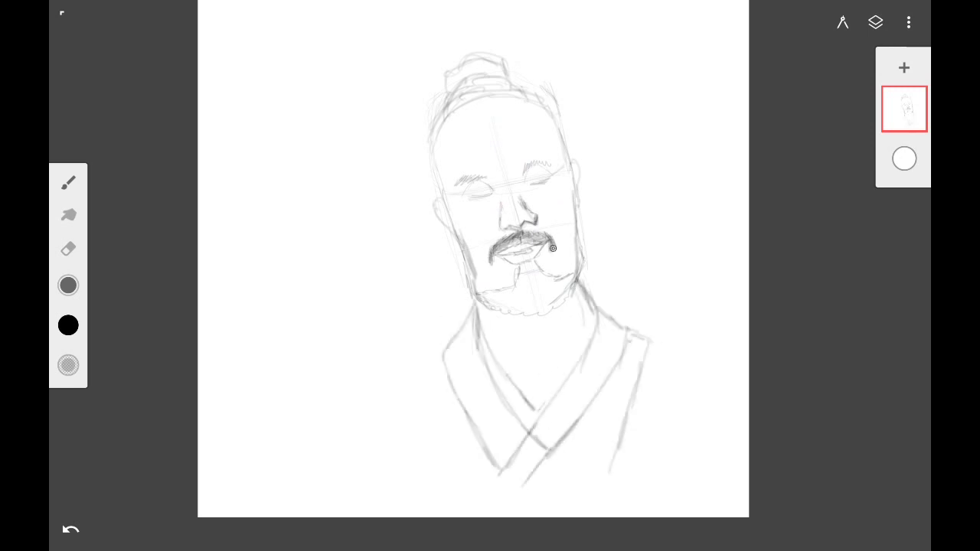
drag(479, 297, 551, 313)
drag(574, 280, 512, 306)
drag(528, 260, 536, 294)
mouse_move(487, 299)
mouse_down()
mouse_move(570, 283)
mouse_move(495, 316)
mouse_up()
mouse_move(495, 247)
mouse_down()
mouse_move(540, 250)
mouse_move(536, 285)
mouse_up()
Add lip lines and darken the cheek, jaw and temple contours.
drag(576, 273, 517, 305)
drag(463, 244, 481, 299)
drag(455, 230, 488, 300)
drag(576, 201, 578, 279)
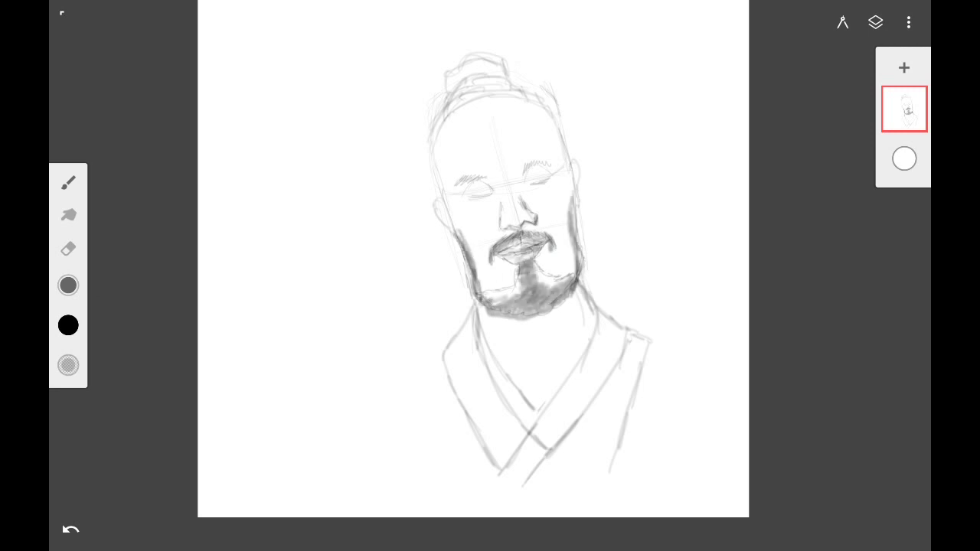
drag(441, 184, 462, 242)
drag(572, 144, 568, 218)
Darken both eyebrows and the closed eyelid lines, adding a right-cheek stroke.
mouse_move(455, 109)
mouse_down()
mouse_move(433, 204)
mouse_move(488, 176)
mouse_up()
drag(520, 176, 553, 164)
drag(468, 200, 553, 177)
drag(570, 228, 578, 283)
Undo a stroke, lighten the beard, jaw and cheek strokes, and lasso-select the beard.
click(68, 325)
drag(579, 208, 580, 276)
drag(462, 242, 481, 319)
drag(581, 258, 581, 282)
drag(495, 222, 551, 268)
drag(467, 245, 582, 337)
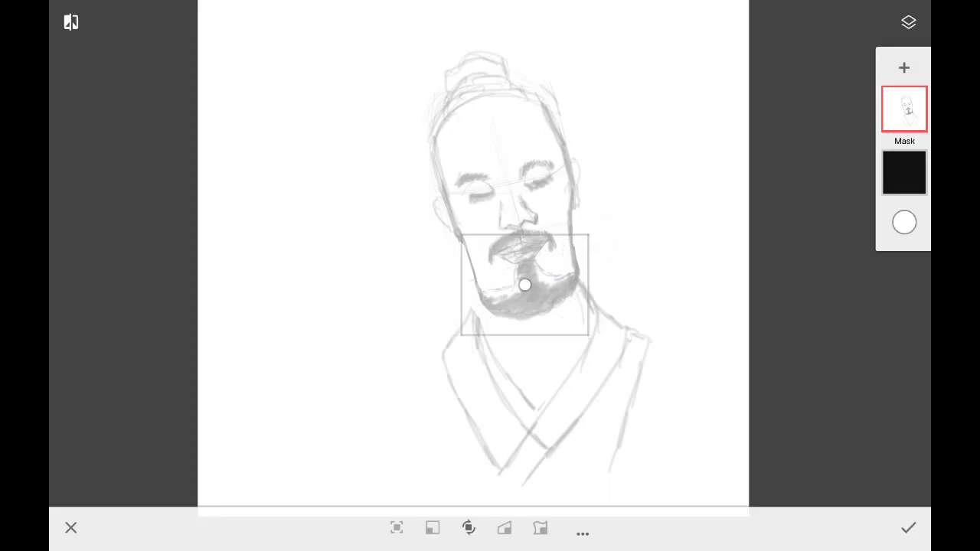
Lasso and move the robe torso, then revert the move from the undo history.
click(909, 527)
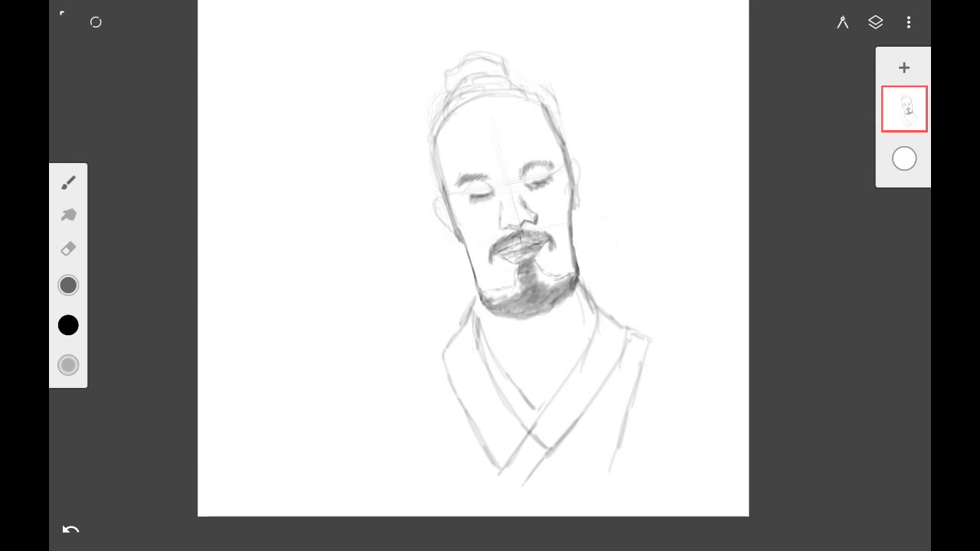
click(843, 22)
click(716, 131)
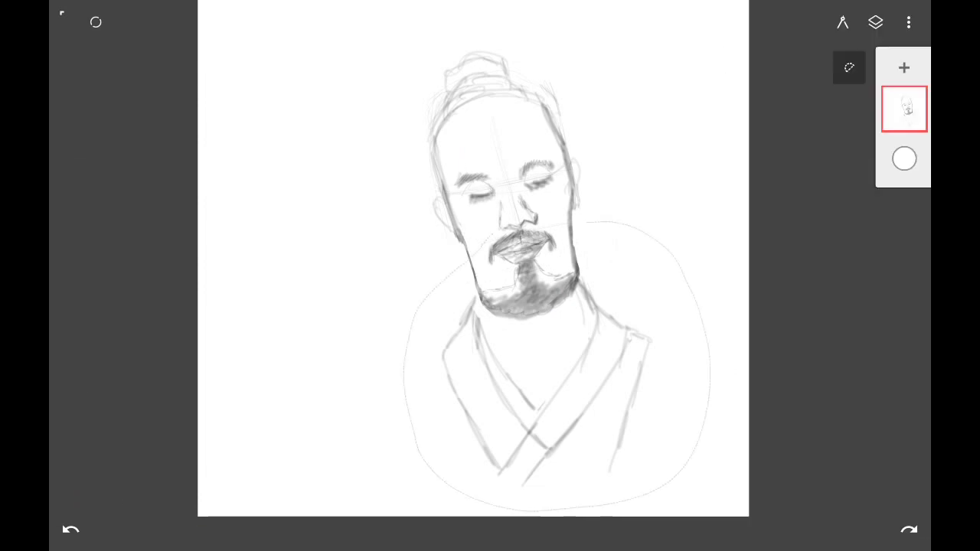
drag(413, 253, 689, 245)
drag(553, 363, 553, 348)
drag(657, 348, 660, 361)
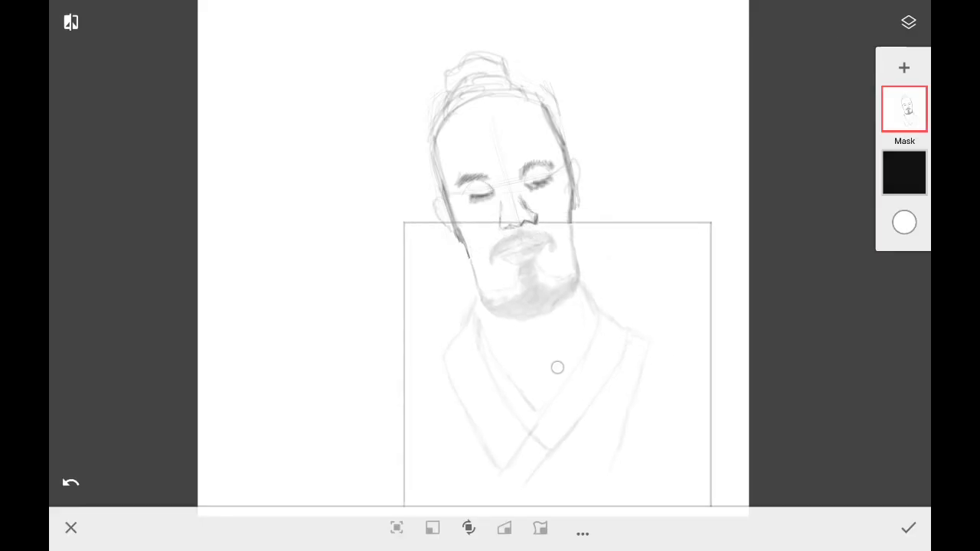
click(908, 528)
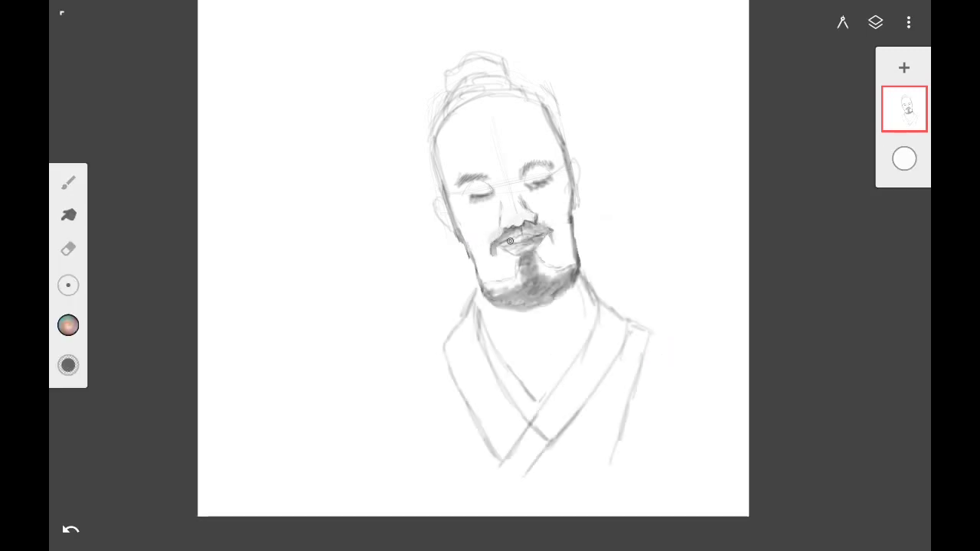
click(70, 530)
drag(71, 530, 783, 529)
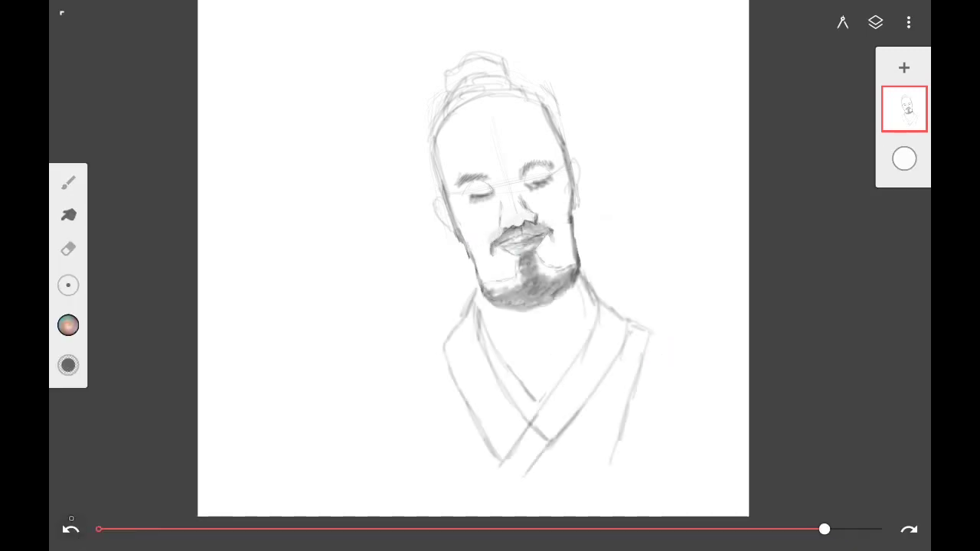
Copy the reselected torso to a new layer and shrink it slightly.
drag(697, 452, 482, 490)
click(582, 531)
click(488, 229)
click(908, 528)
drag(689, 291, 674, 337)
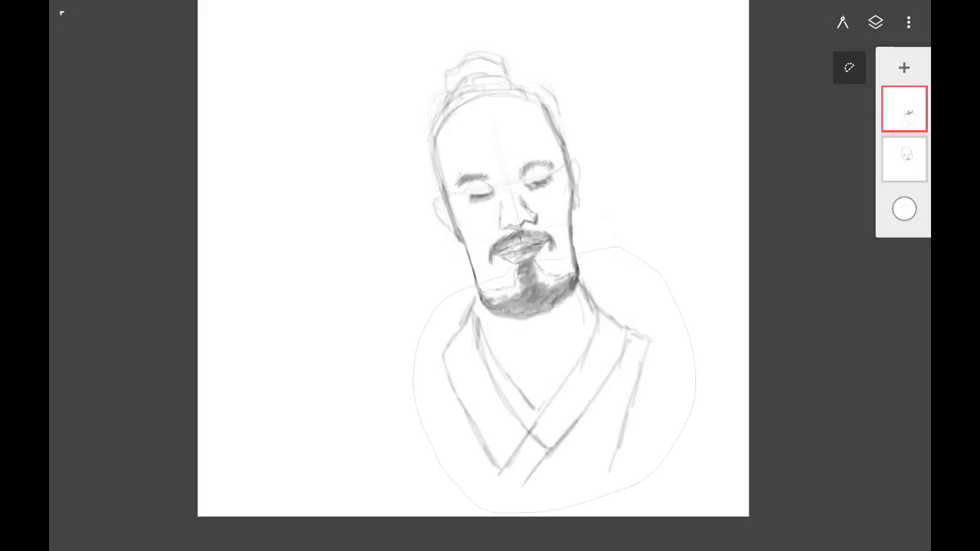
drag(647, 306, 637, 317)
click(908, 528)
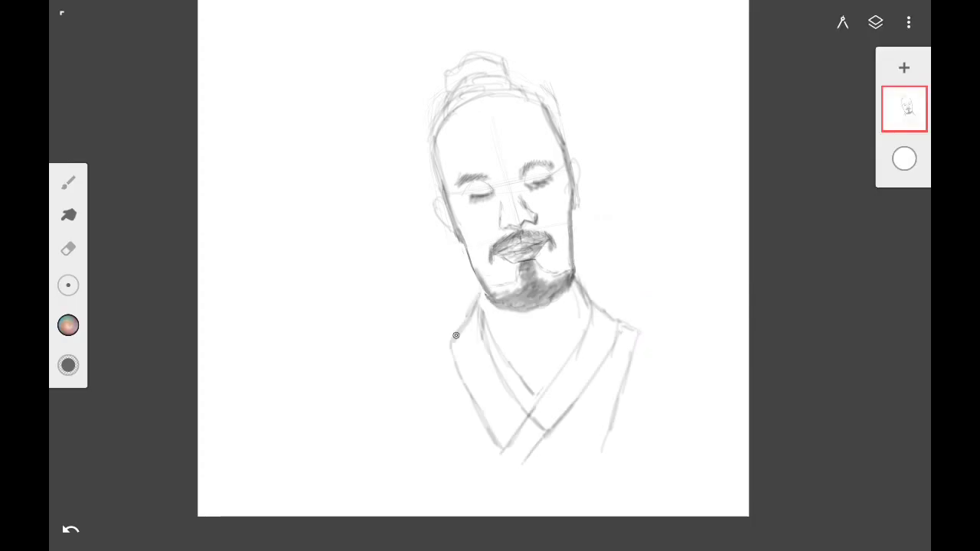
Repaint the beard lighter grey and darken the moustache down both mouth corners.
mouse_move(521, 267)
mouse_down()
mouse_move(536, 294)
mouse_move(571, 276)
mouse_up()
mouse_move(507, 243)
mouse_down()
mouse_move(546, 232)
mouse_move(493, 265)
mouse_up()
drag(546, 232, 554, 253)
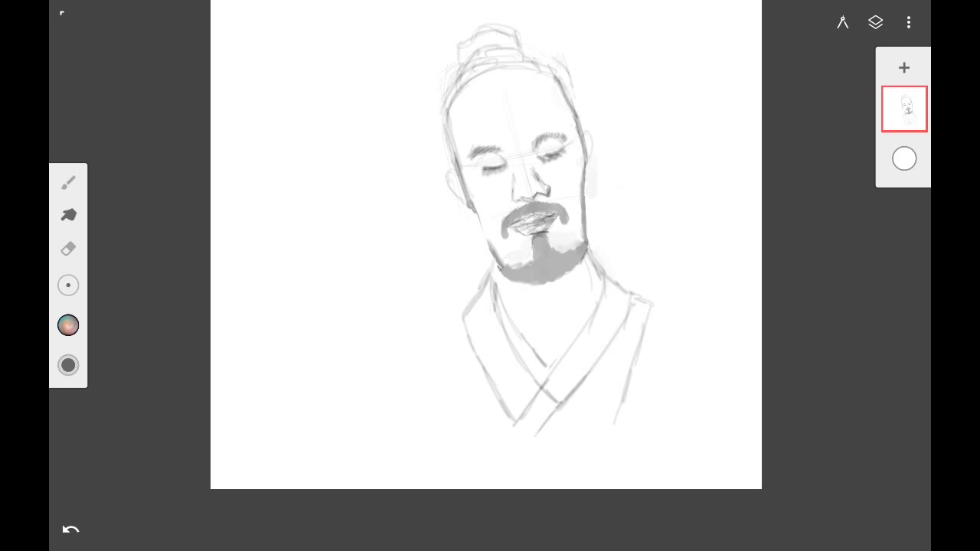
drag(571, 95, 482, 142)
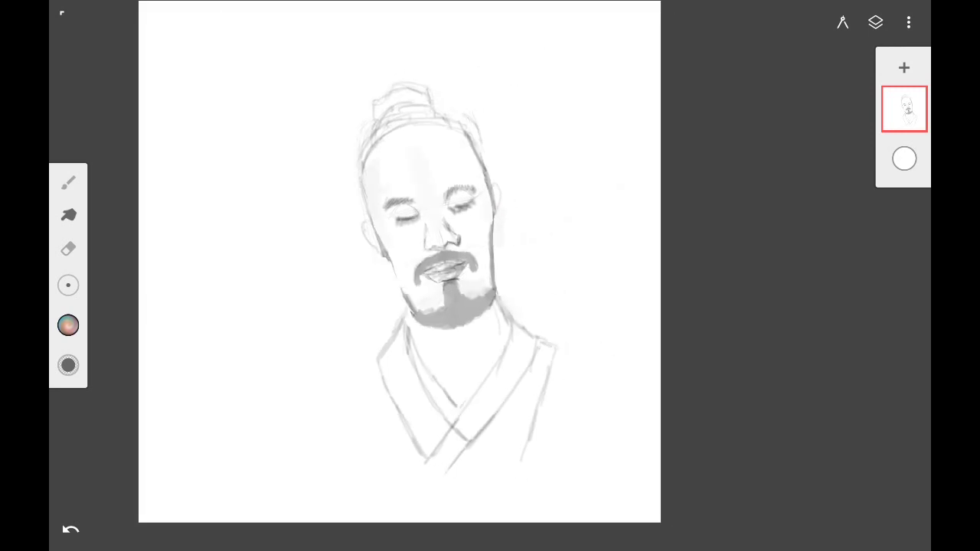
click(904, 68)
Paint navy across most of the canvas with a broad brush.
click(69, 181)
click(278, 138)
click(68, 325)
click(195, 326)
drag(68, 213, 164, 87)
mouse_move(307, 115)
mouse_down()
mouse_move(628, 421)
mouse_move(260, 230)
mouse_up()
Cover the white corners and edges with lighter purple.
drag(191, 77, 199, 475)
drag(260, 46, 613, 497)
drag(628, 291, 536, 46)
mouse_move(459, 46)
mouse_down()
mouse_move(299, 135)
mouse_move(222, 505)
mouse_up()
Extend the navy to every canvas edge, covering the remaining white streaks.
drag(307, 15, 651, 169)
drag(306, 505, 544, 505)
drag(222, 268, 291, 15)
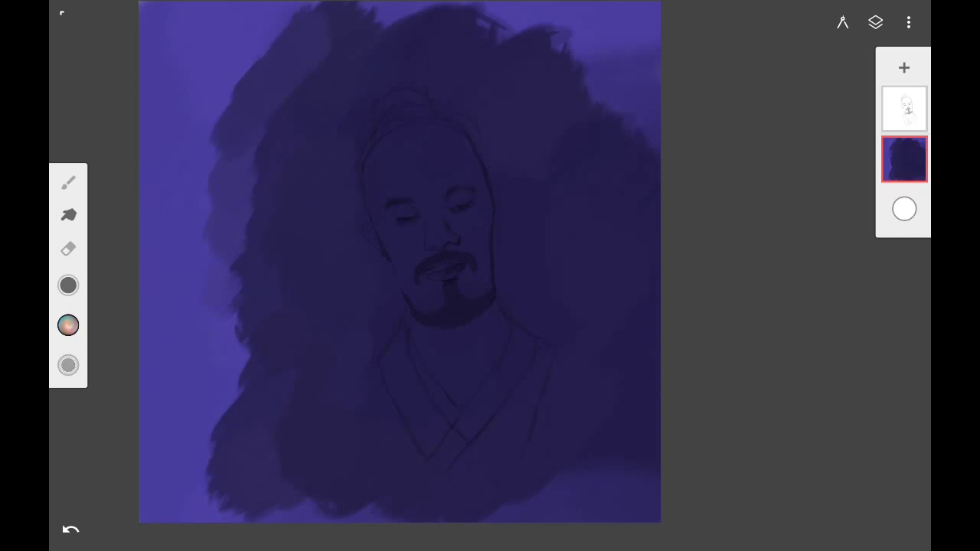
drag(275, 184, 168, 513)
drag(367, 85, 651, 23)
mouse_move(655, 387)
mouse_down()
mouse_move(649, 421)
mouse_move(590, 490)
mouse_up()
drag(651, 406, 612, 517)
drag(639, 437, 647, 516)
Float the colour wheel beside the canvas and pick a tan skin colour.
click(68, 182)
click(68, 325)
mouse_move(77, 182)
mouse_down()
mouse_move(282, 164)
mouse_move(158, 114)
mouse_move(204, 147)
mouse_up()
click(166, 101)
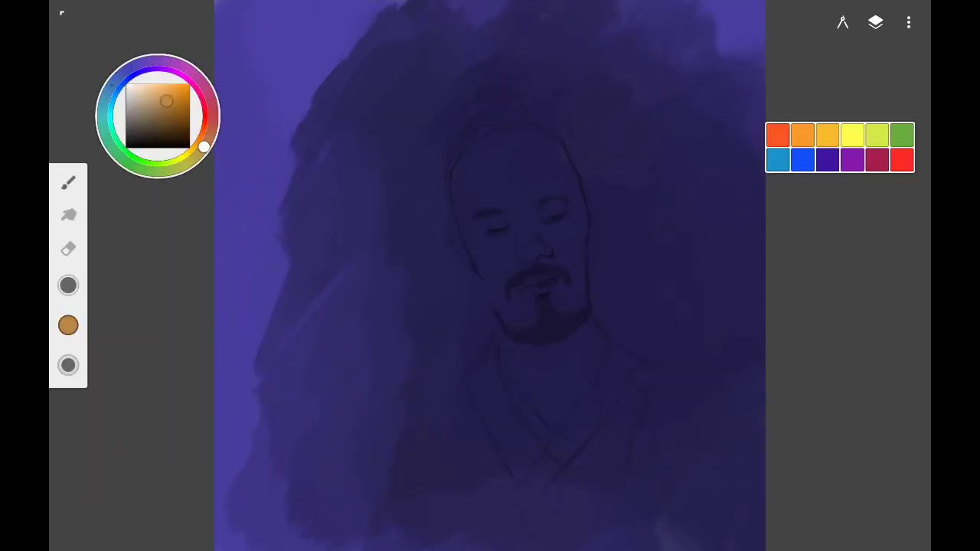
Paint a tan skin base over the whole face and neck.
drag(490, 149, 524, 302)
mouse_move(536, 130)
mouse_down()
mouse_move(552, 314)
mouse_move(536, 417)
mouse_up()
drag(528, 306, 536, 425)
drag(467, 176, 490, 299)
drag(582, 153, 598, 284)
Layer golden brown over the nose, face, neck, chin and both cheeks.
click(177, 111)
drag(517, 173, 540, 287)
click(71, 529)
drag(203, 147, 201, 150)
click(176, 107)
drag(517, 172, 567, 425)
drag(483, 154, 544, 206)
drag(567, 222, 574, 310)
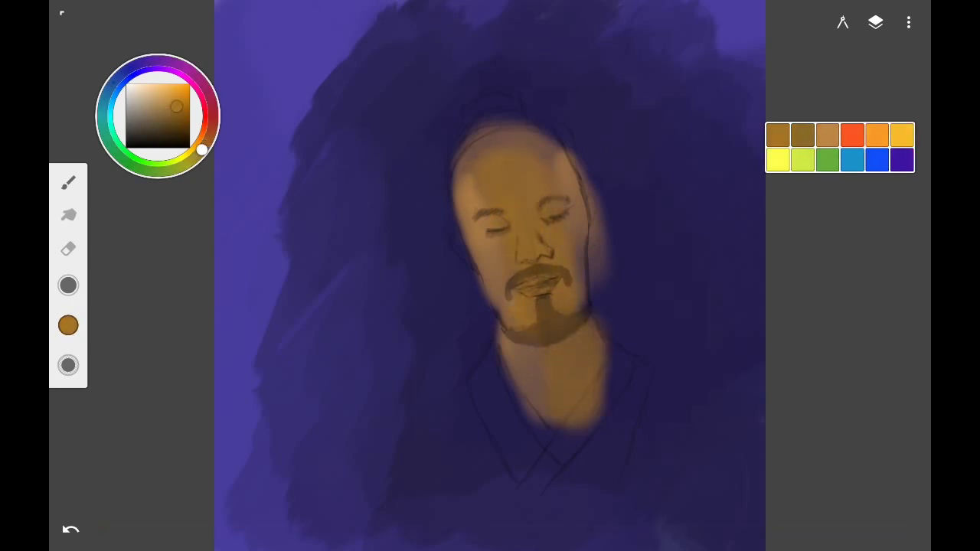
drag(452, 230, 468, 268)
drag(582, 191, 592, 237)
Shade around the eyes, under the nose and on the neck in dark brown.
drag(201, 151, 206, 144)
click(175, 125)
drag(536, 196, 528, 310)
drag(490, 218, 505, 272)
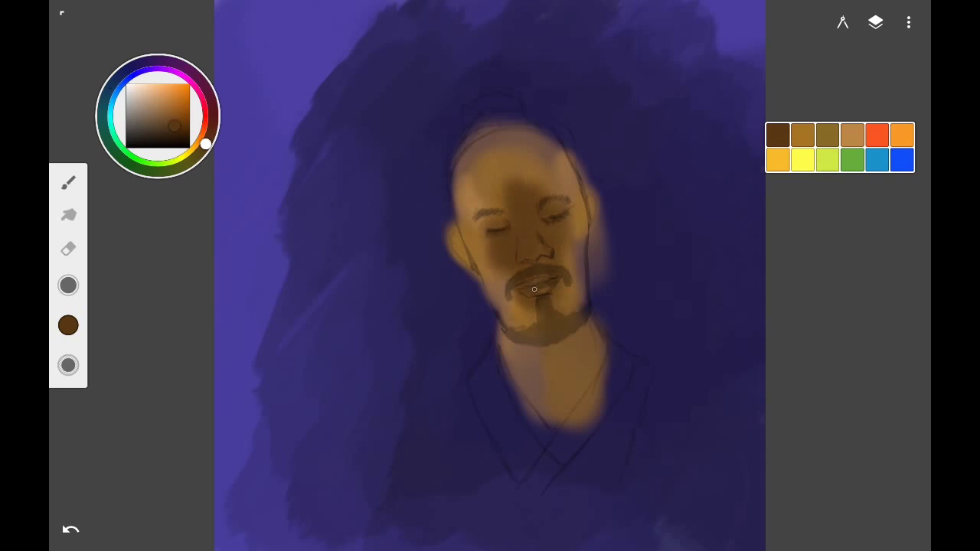
drag(544, 321, 582, 413)
drag(68, 365, 71, 376)
drag(543, 258, 565, 273)
Add light tan highlights on the right cheek, brow, forehead and nose bridge.
click(70, 530)
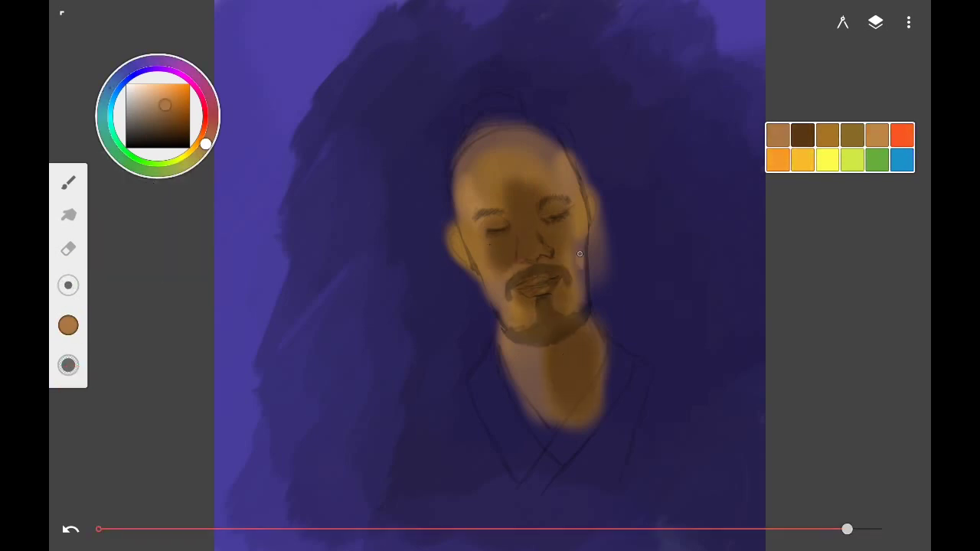
drag(582, 237, 578, 310)
click(158, 95)
mouse_move(582, 234)
mouse_down()
mouse_move(574, 198)
mouse_move(553, 189)
mouse_up()
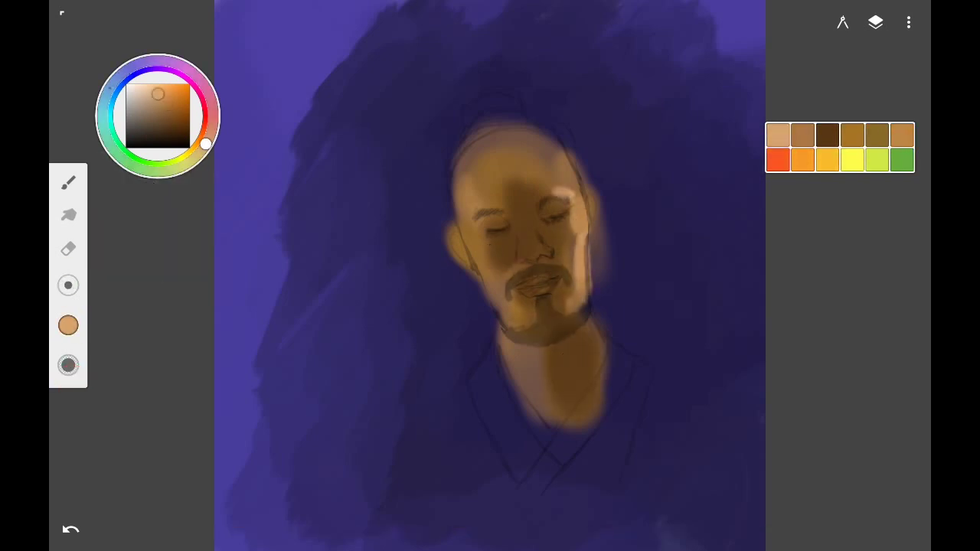
drag(544, 142, 529, 184)
drag(506, 145, 551, 176)
drag(524, 228, 522, 254)
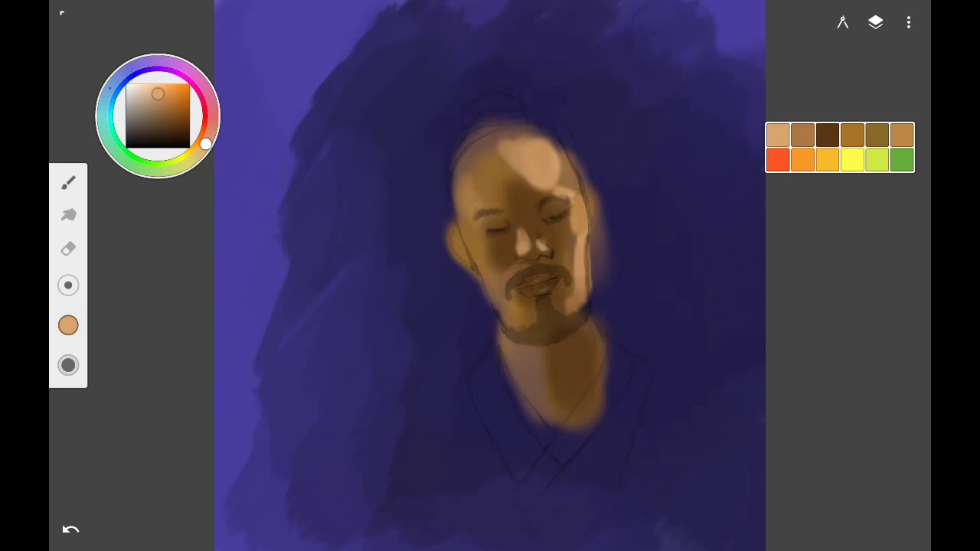
Sample a darker brown from the nose and smudge-blend the right cheek edge.
click(497, 252)
click(532, 240)
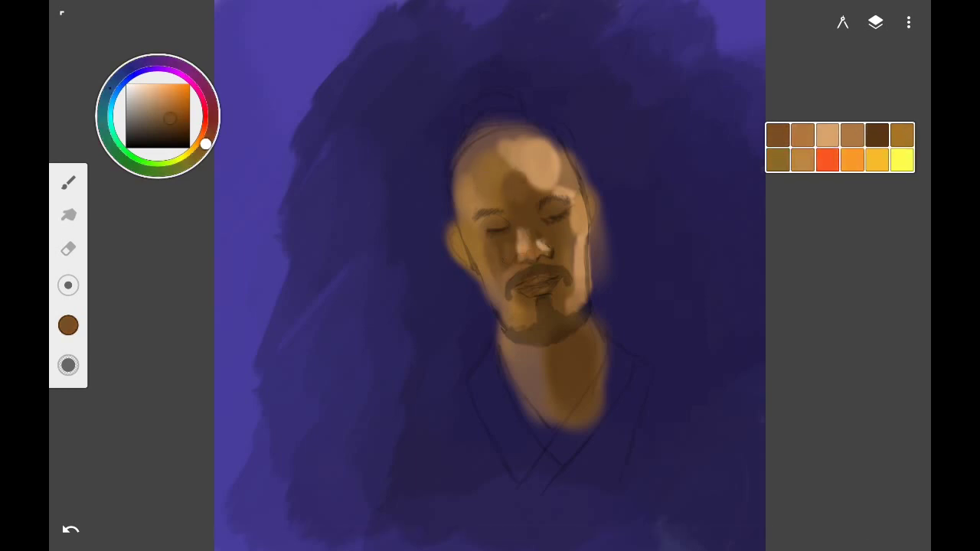
click(69, 215)
mouse_move(597, 221)
mouse_down()
mouse_move(596, 280)
mouse_move(596, 242)
mouse_up()
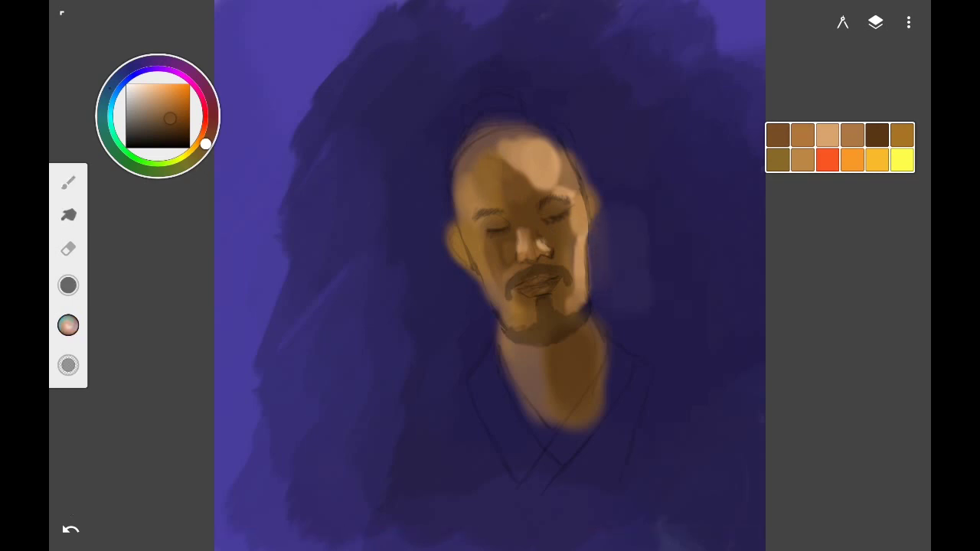
click(68, 182)
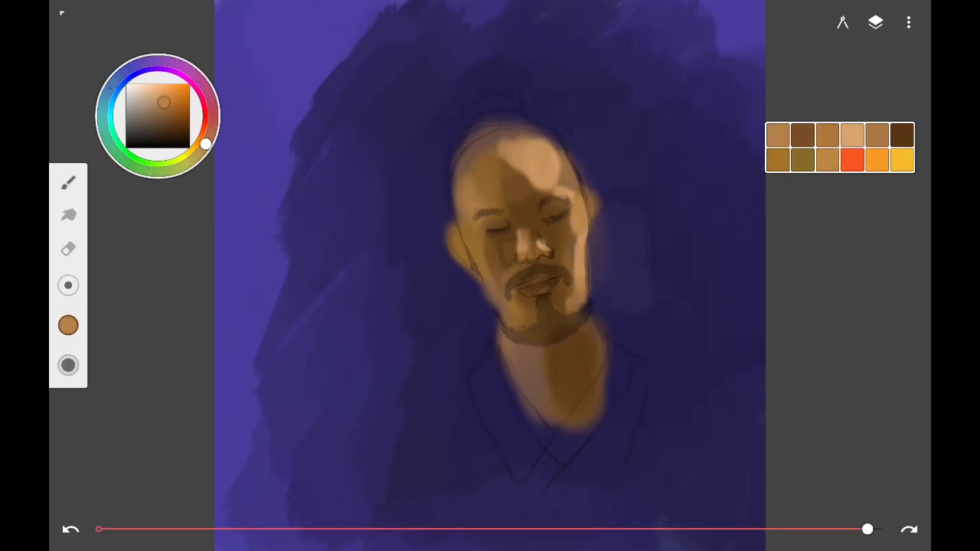
click(70, 529)
click(876, 22)
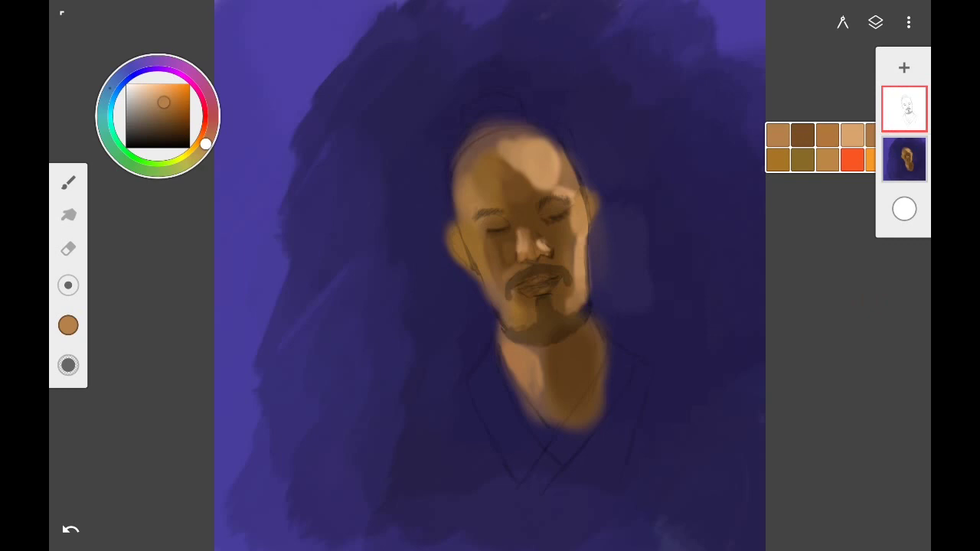
Smudge the left ear, jaw edge and right cheek edge on the painted layer.
click(68, 214)
click(904, 159)
drag(453, 228, 463, 264)
drag(602, 186, 598, 223)
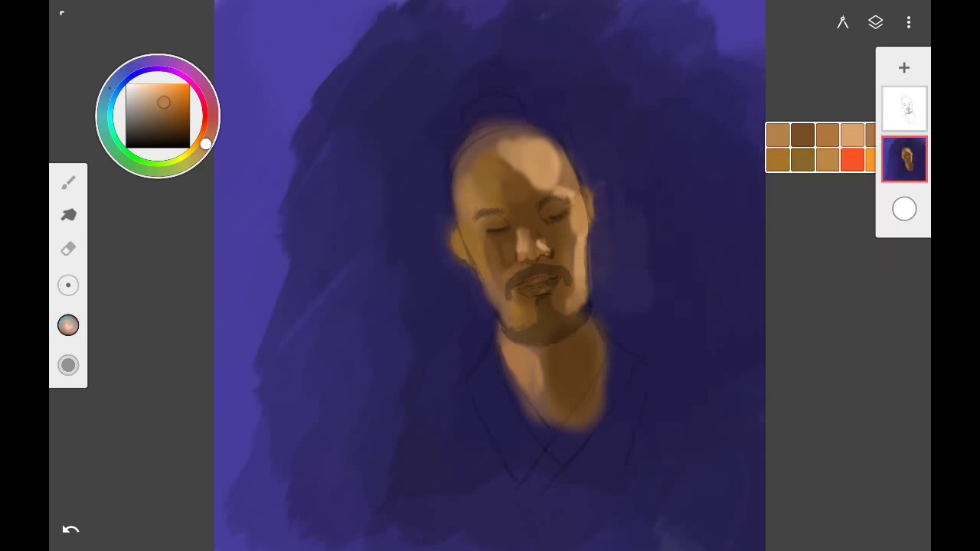
Sample dark brown from the mouth and smudge lightly near the mouth on the painted layer.
alt+click(537, 291)
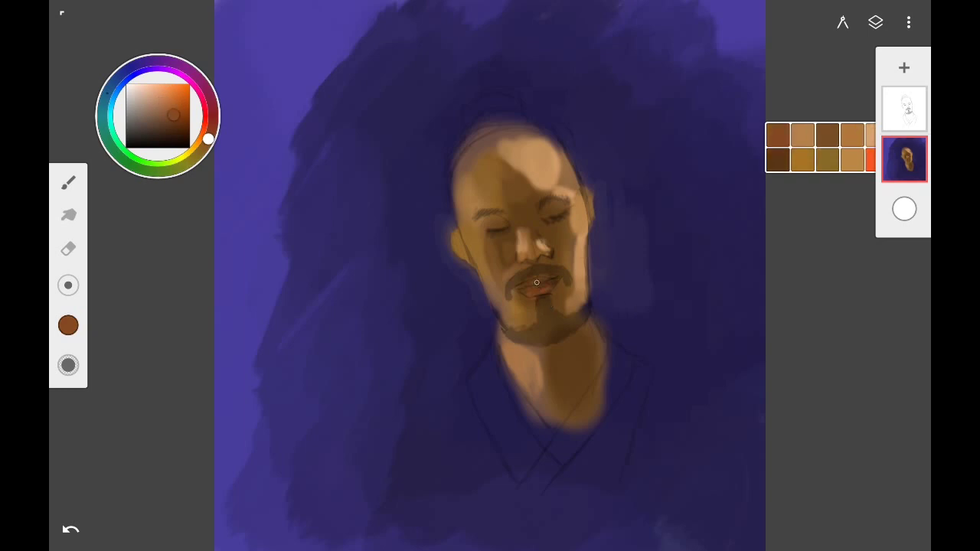
click(904, 109)
click(69, 214)
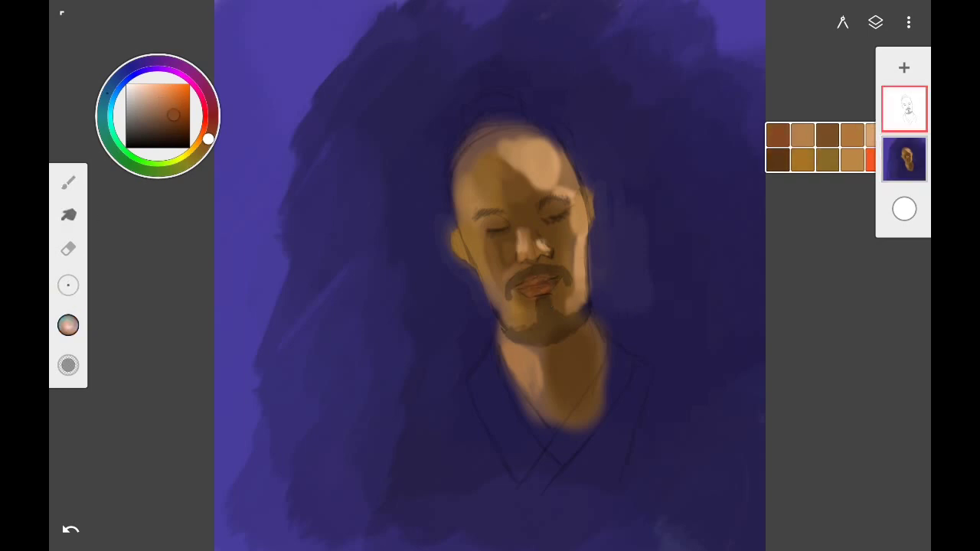
click(904, 160)
drag(527, 300, 532, 305)
click(905, 109)
click(904, 159)
click(551, 289)
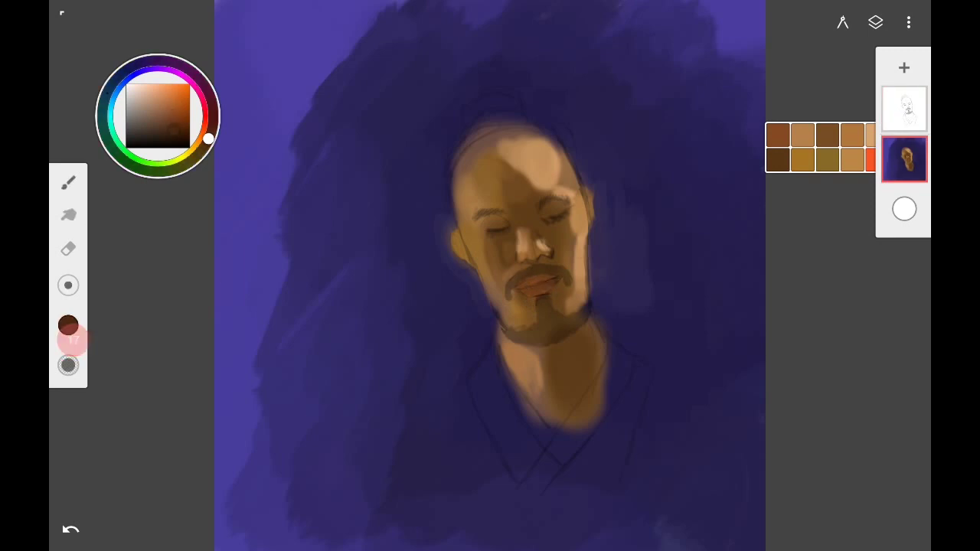
Paint dark brown shadows around the eye, beside the nose and over the moustache, undoing one stroke.
click(68, 215)
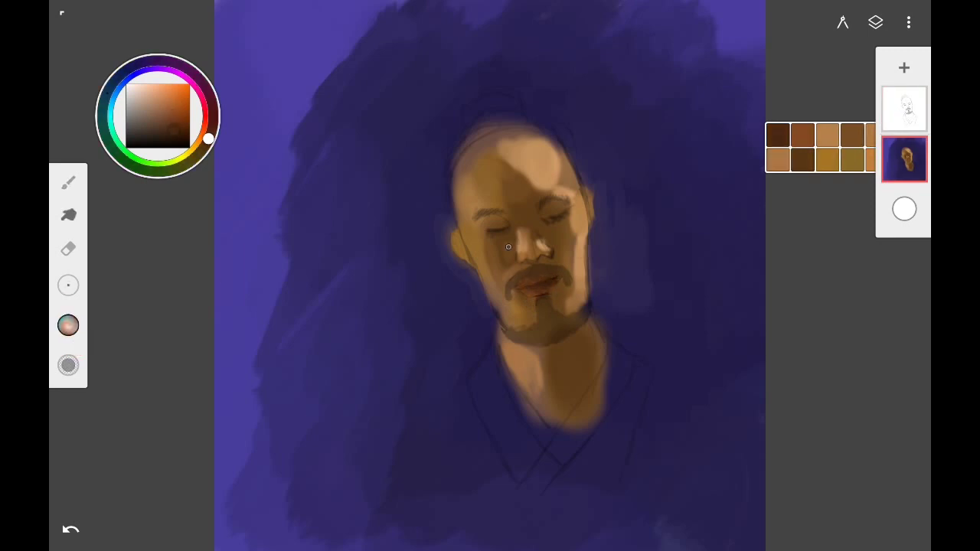
click(68, 181)
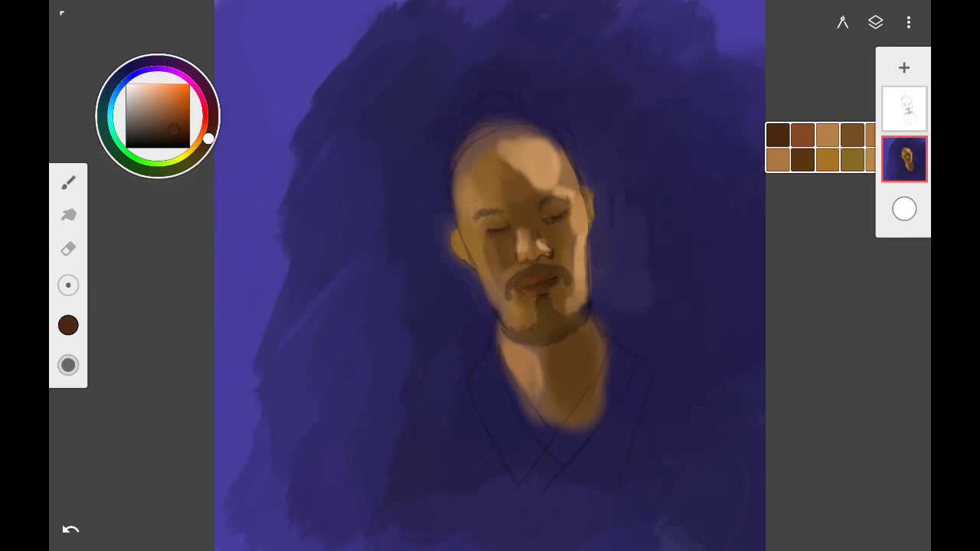
mouse_move(509, 222)
mouse_down()
mouse_move(487, 227)
mouse_move(490, 268)
mouse_up()
click(70, 529)
drag(534, 221, 559, 242)
mouse_move(559, 201)
mouse_down()
mouse_move(570, 260)
mouse_move(539, 263)
mouse_up()
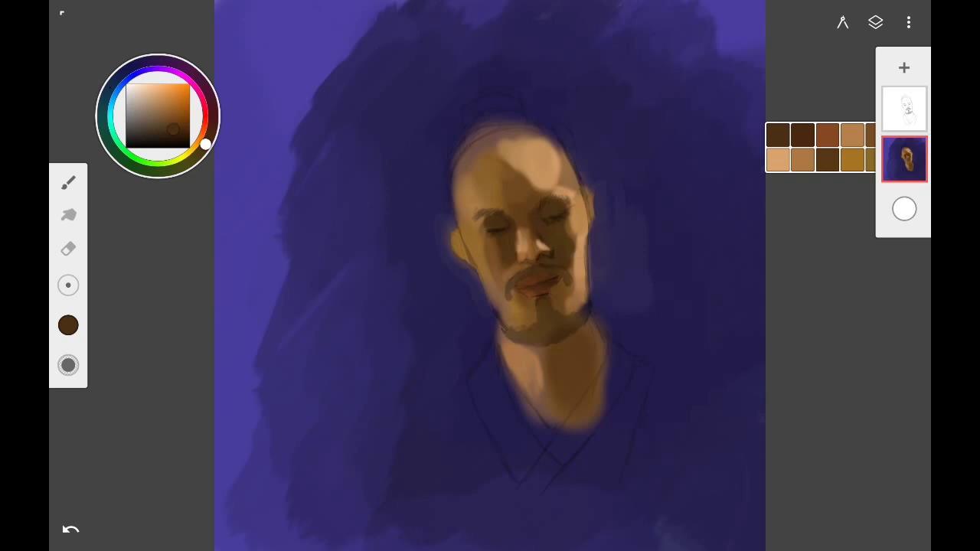
Blend the new dark shadows with the Smudge tool.
click(68, 215)
key(b)
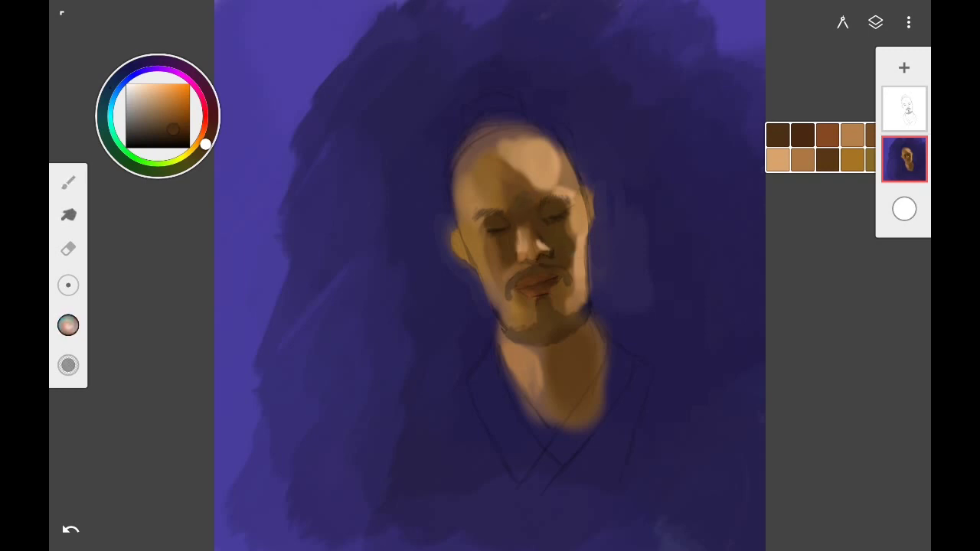
key(ctrl+Up)
key(s)
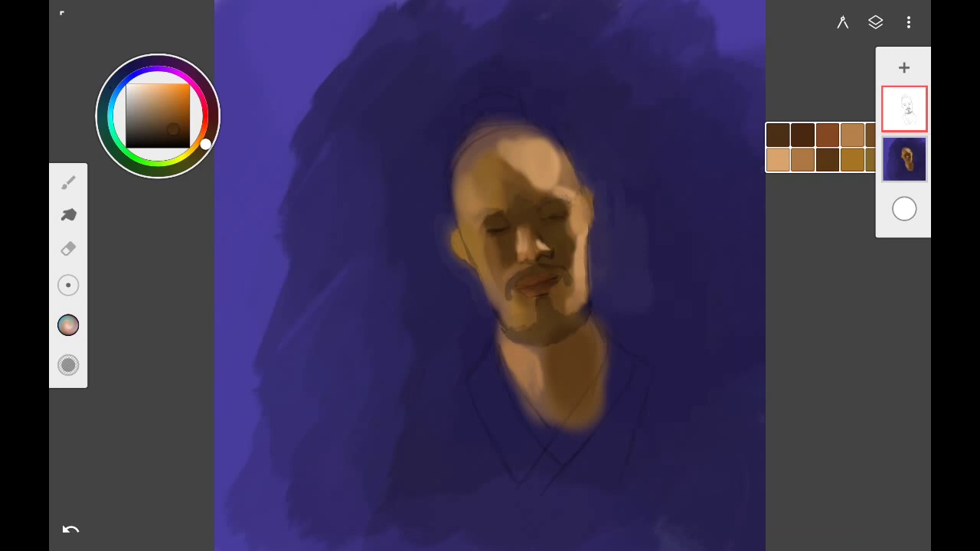
Try blending the head's edge into the background, undo it and make the brush slightly smaller.
click(904, 159)
drag(452, 214, 465, 168)
key(ctrl+Up)
key(ctrl+Down)
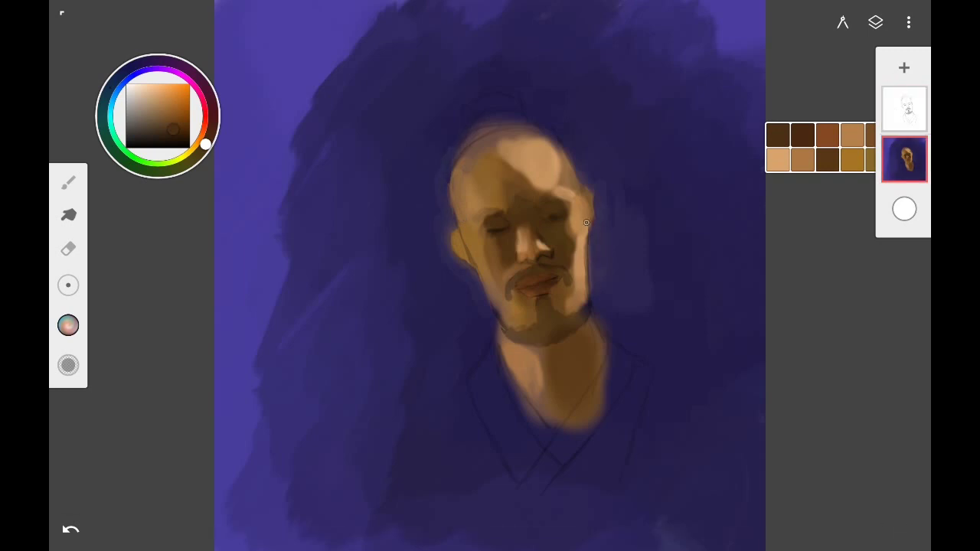
key(ctrl+z)
key([)
click(904, 108)
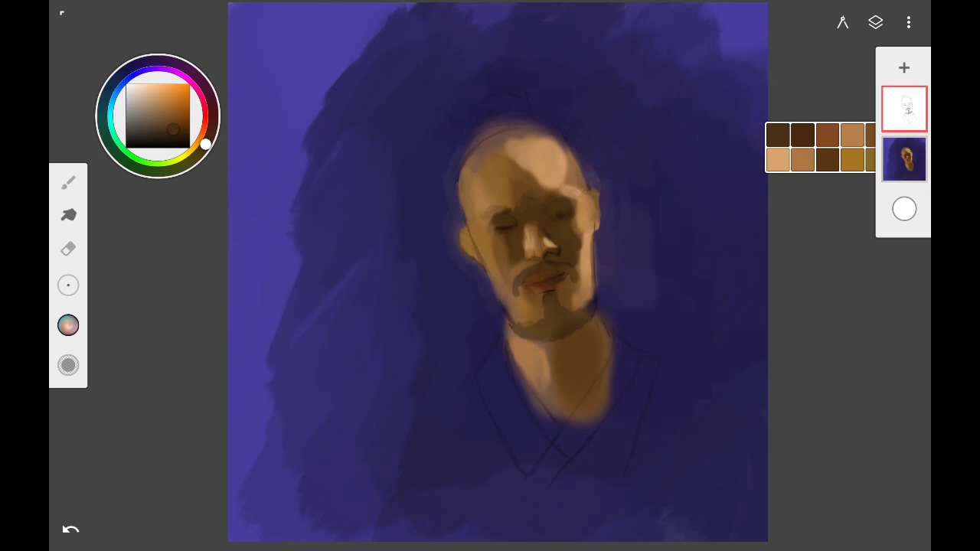
click(905, 161)
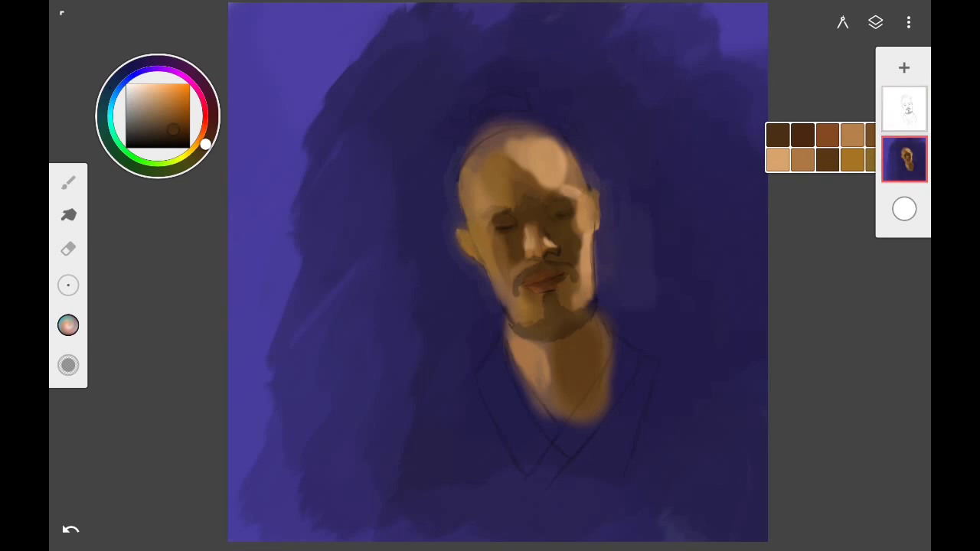
Paint the topknot in very dark brown with greyish-brown highlights.
click(68, 181)
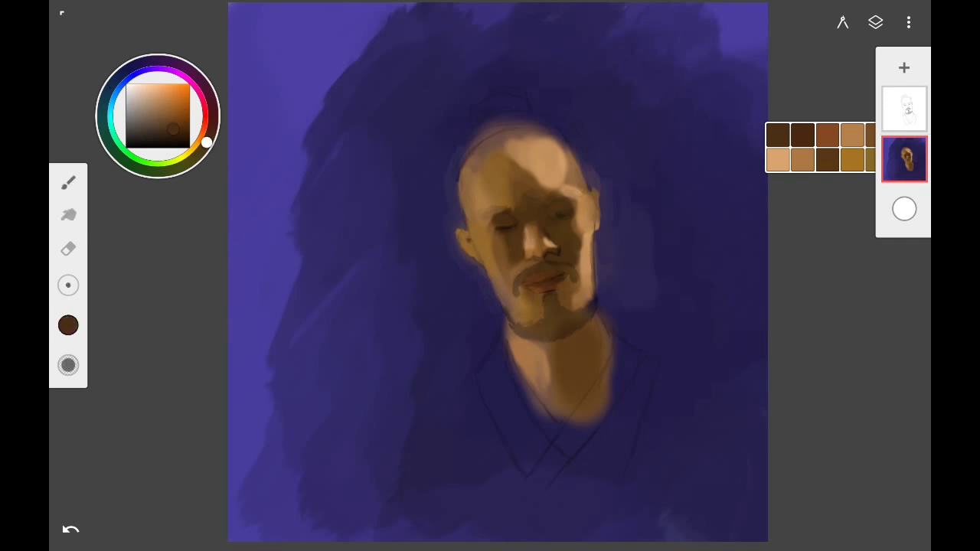
alt+click(596, 198)
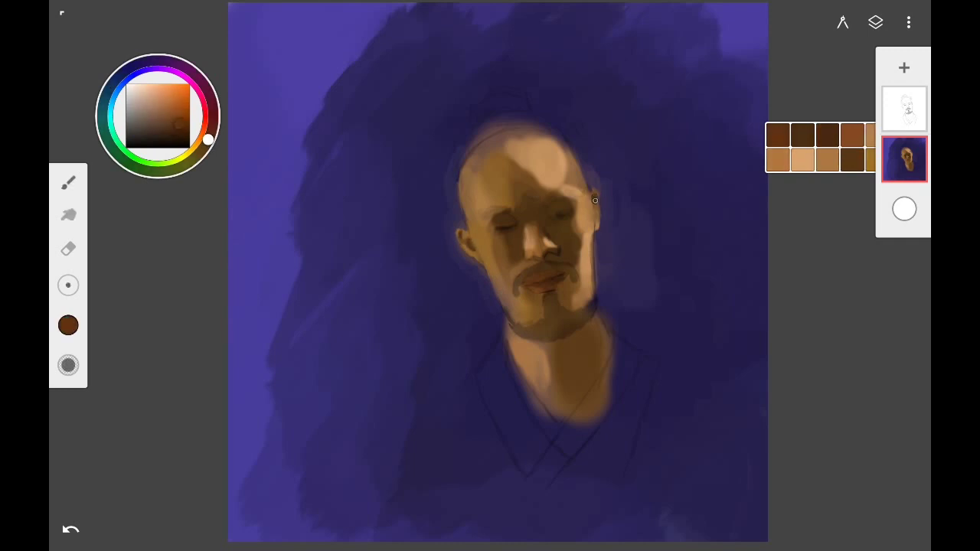
click(179, 105)
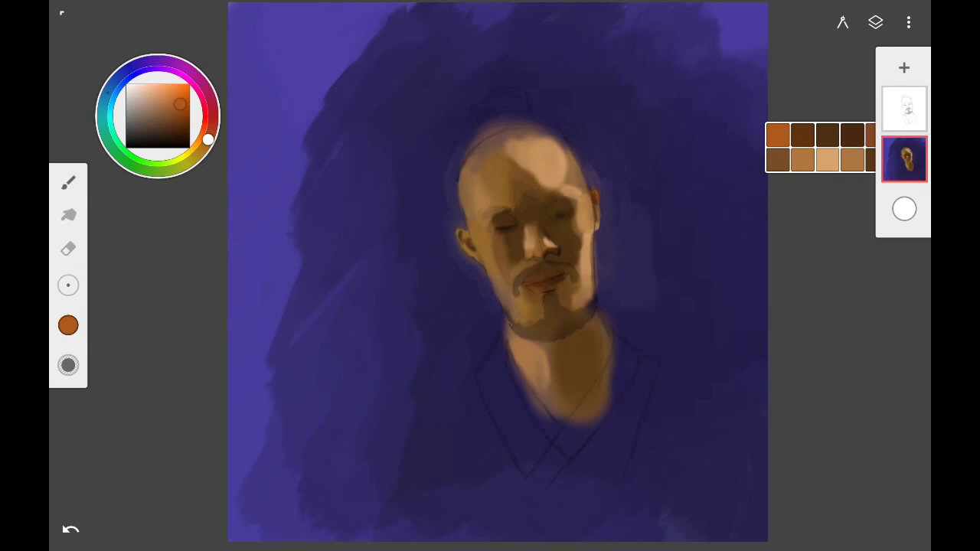
alt+click(598, 207)
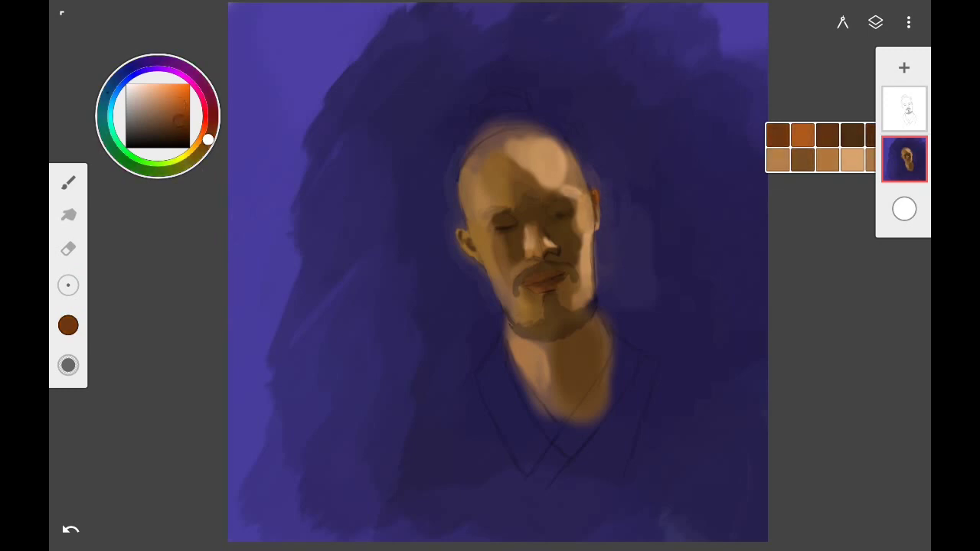
alt+click(597, 203)
drag(471, 149, 494, 126)
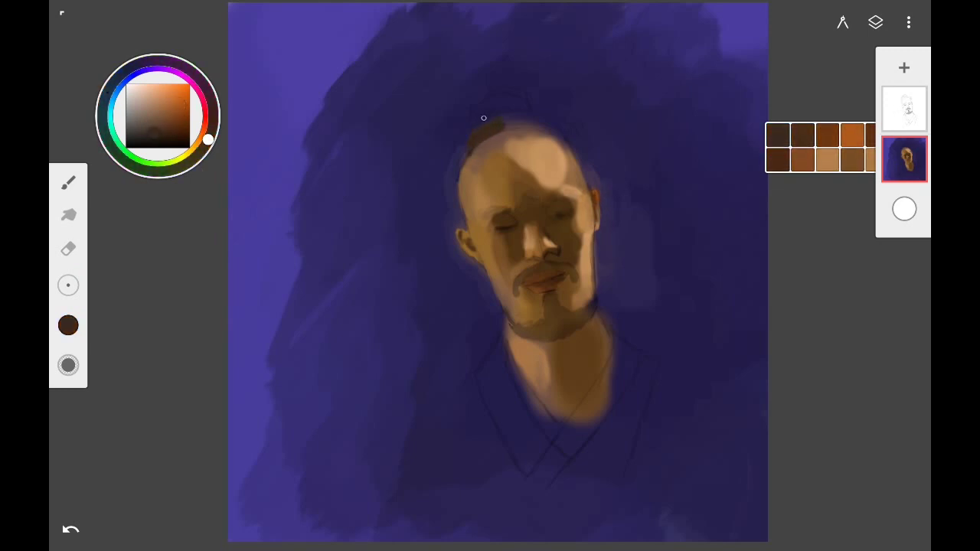
click(142, 125)
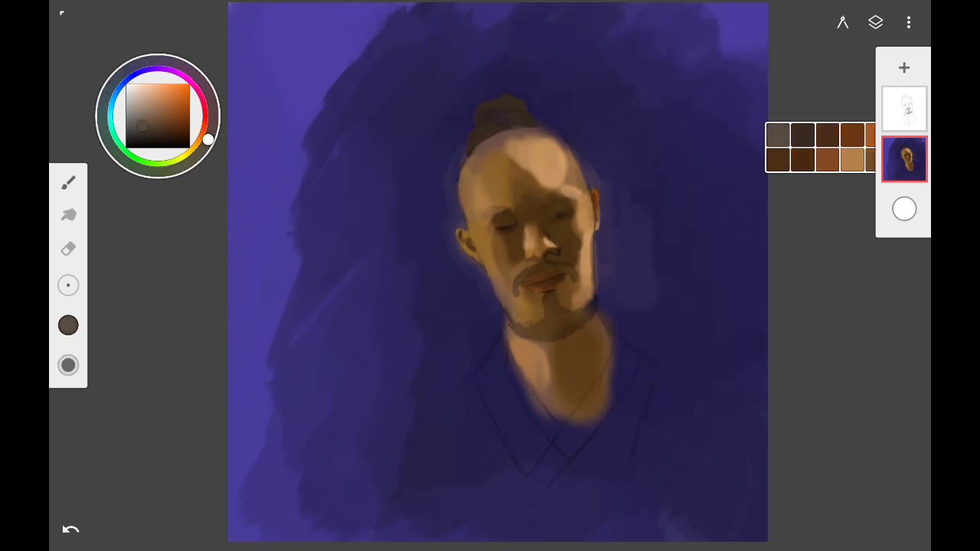
drag(525, 115, 510, 122)
Brighten the forehead with light tan and the skin near the ear with pale peach.
alt+click(519, 107)
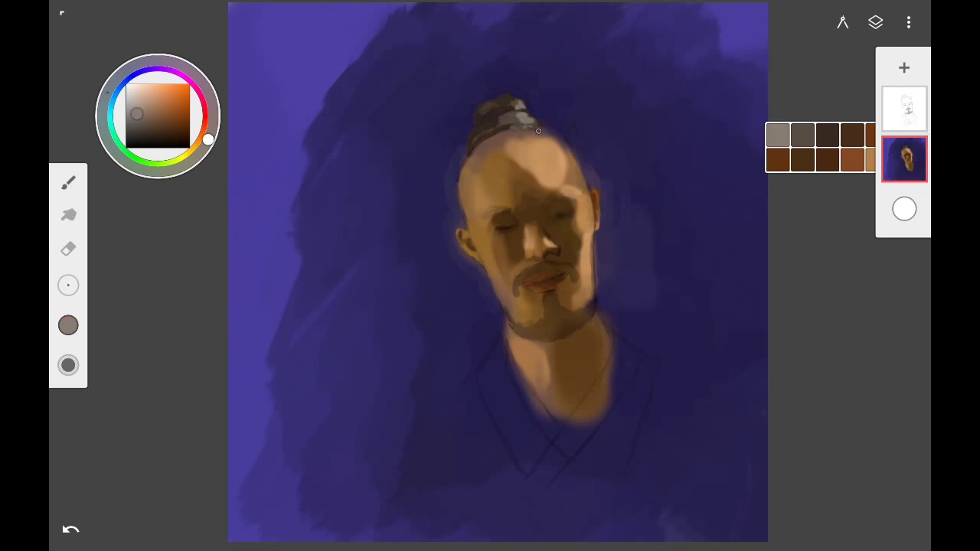
alt+click(549, 161)
mouse_move(548, 147)
mouse_down()
mouse_move(554, 180)
mouse_move(557, 144)
mouse_up()
click(143, 88)
drag(582, 204, 585, 235)
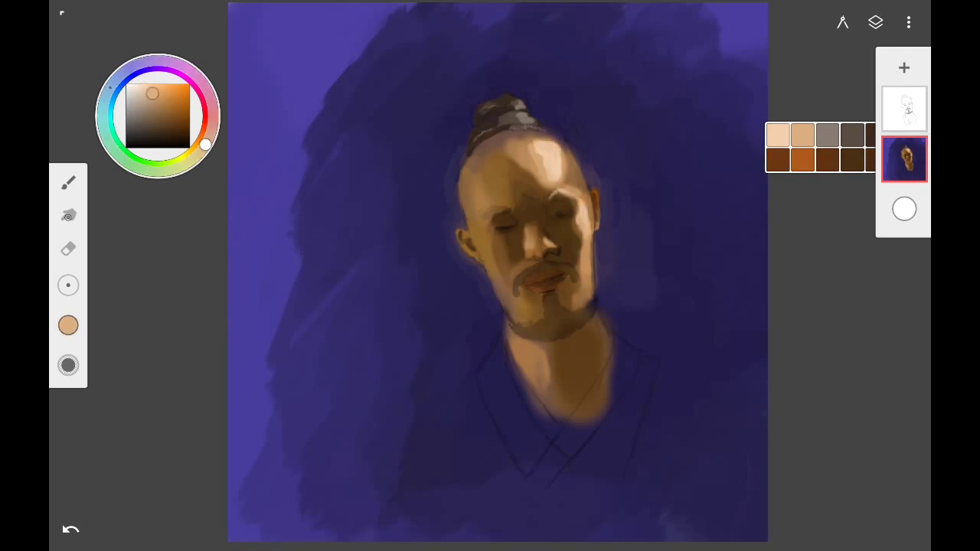
click(69, 214)
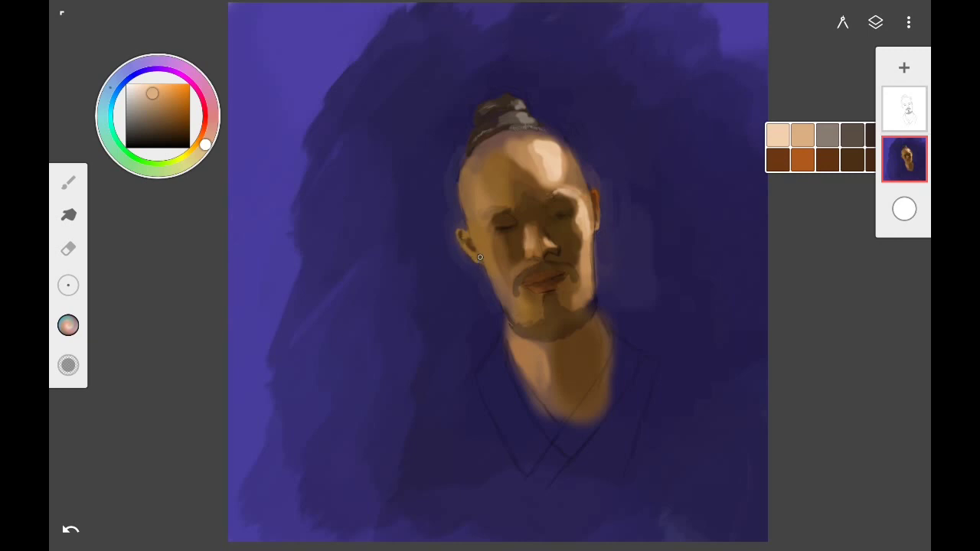
click(905, 107)
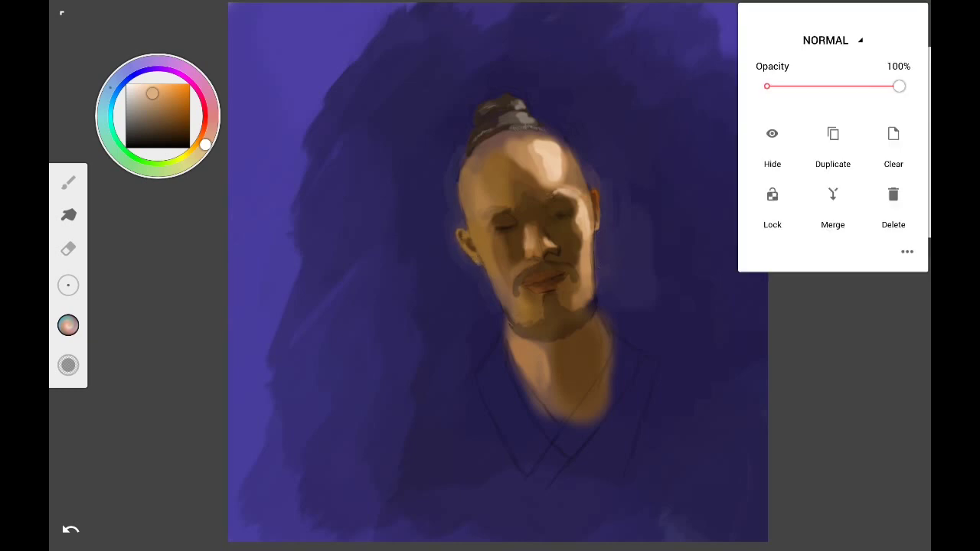
Delete the pencil sketch layer, then brush near-black over the moustache.
click(904, 108)
click(893, 193)
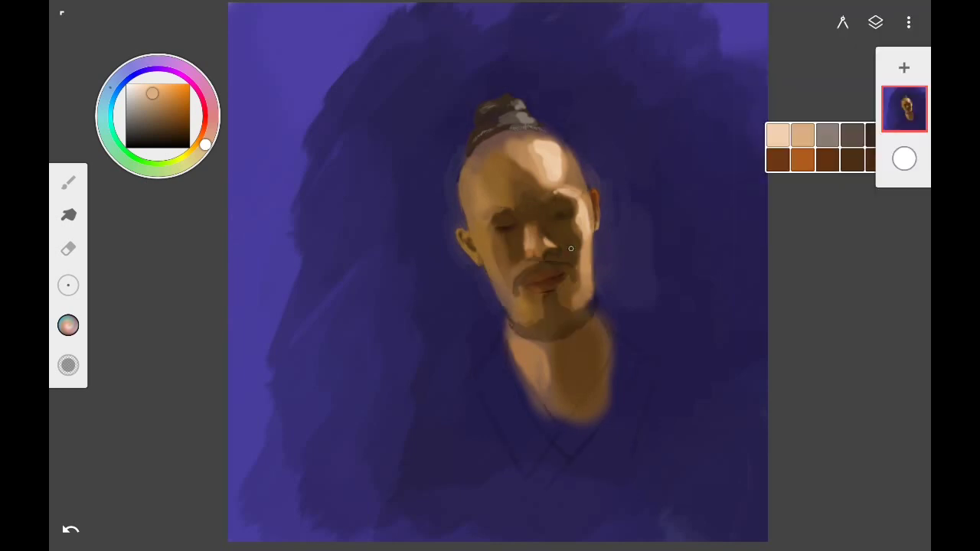
click(465, 245)
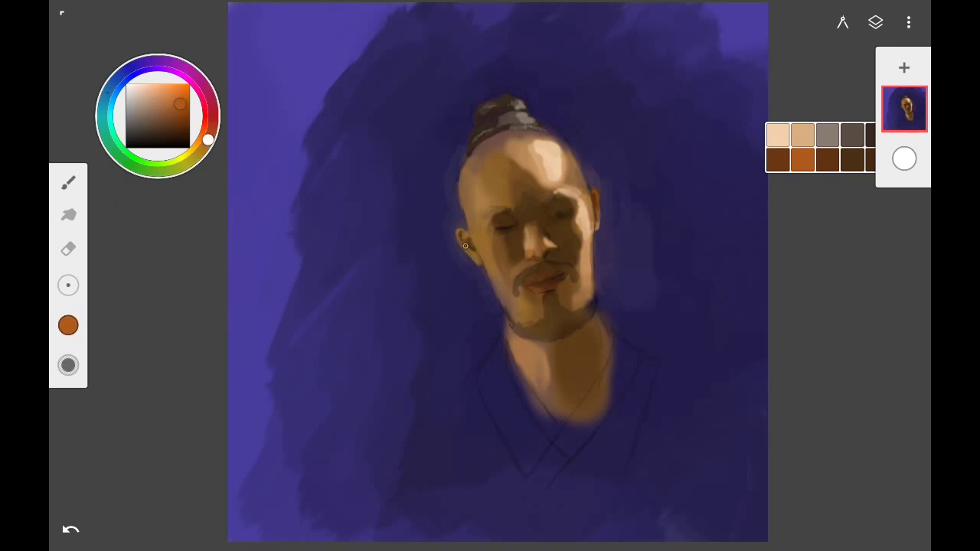
click(68, 215)
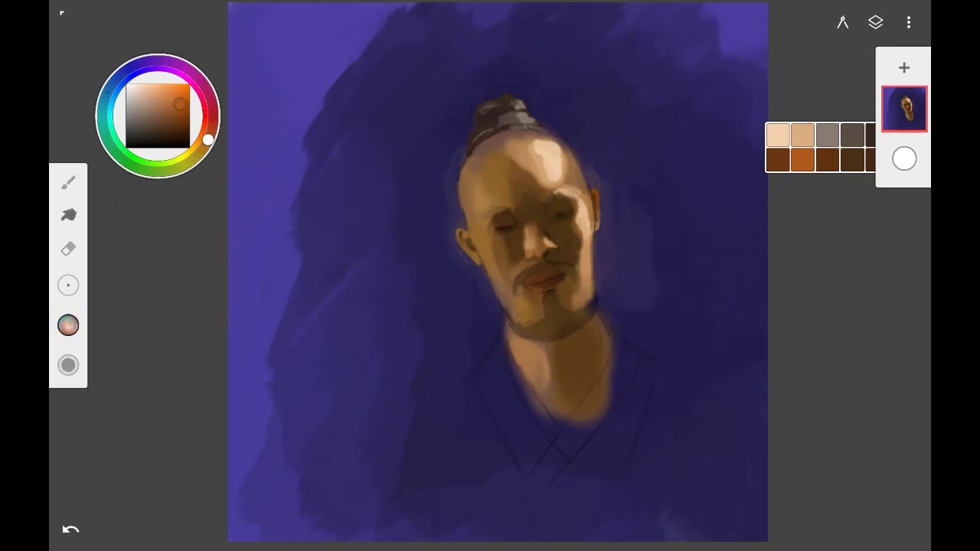
click(541, 276)
drag(536, 265, 556, 264)
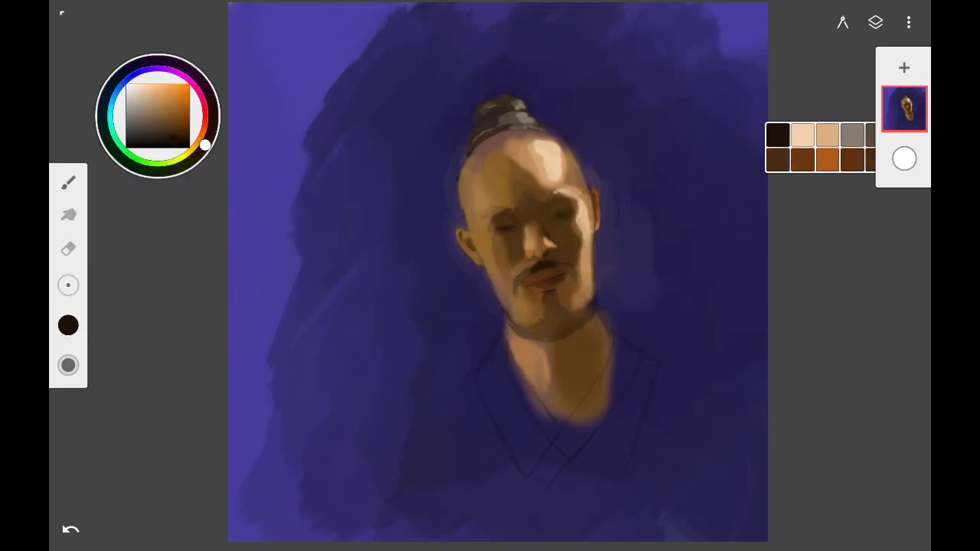
Paint a dark brown goatee and jawline beard, darken its lower edge and smudge its left edge.
click(571, 267)
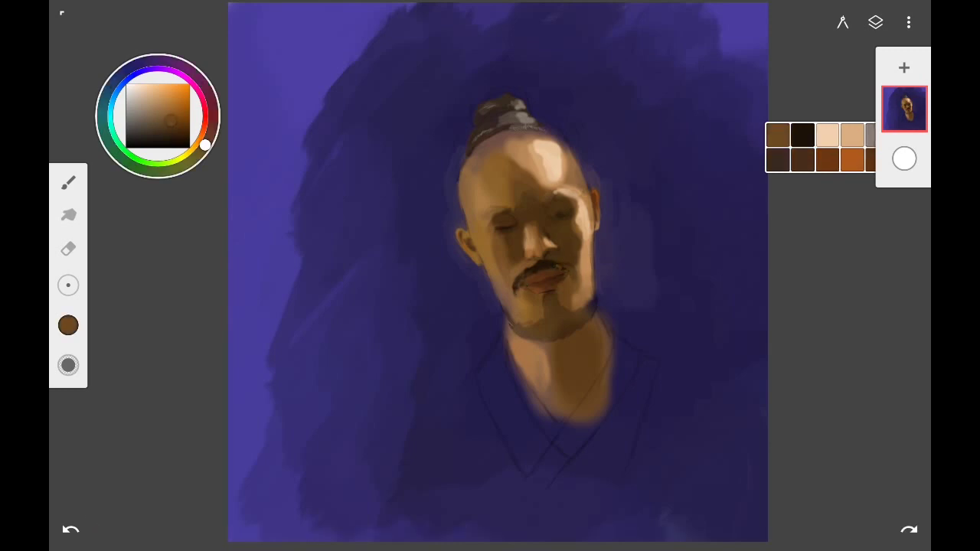
click(138, 105)
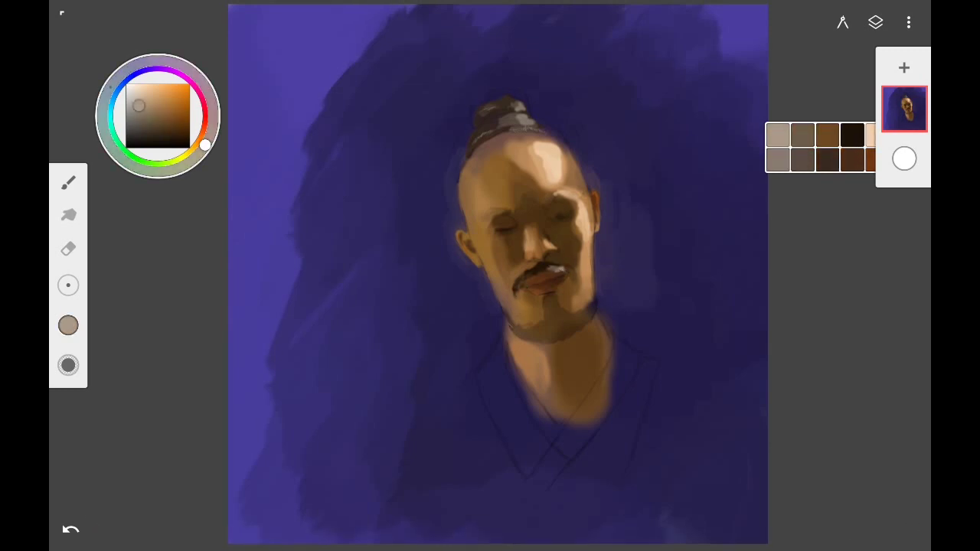
click(68, 214)
click(68, 181)
mouse_move(549, 308)
mouse_down()
mouse_move(568, 339)
mouse_move(582, 324)
mouse_up()
mouse_move(540, 337)
mouse_down()
mouse_move(527, 343)
mouse_move(513, 327)
mouse_up()
drag(588, 315, 594, 320)
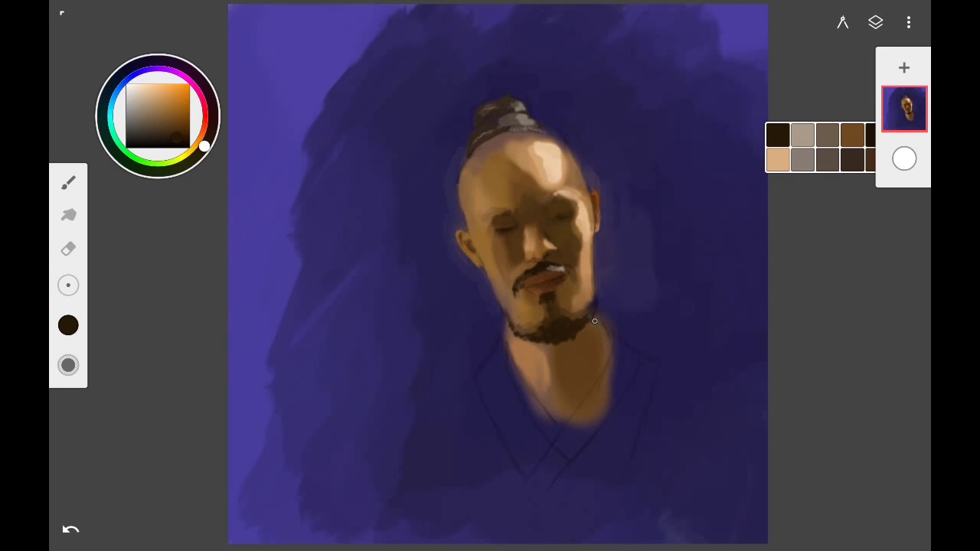
click(68, 215)
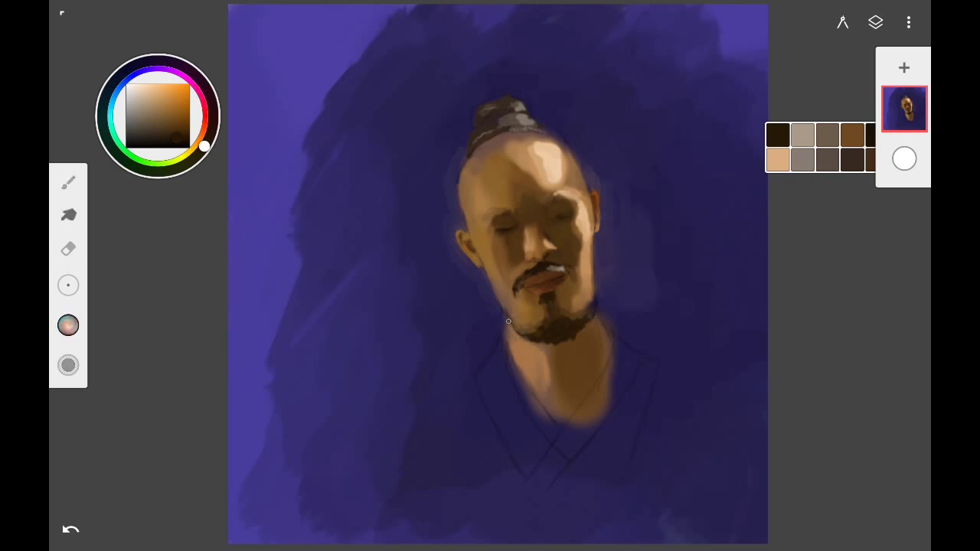
drag(505, 325, 511, 314)
click(904, 109)
Duplicate the painting layer and smudge the right jawline, beard edge and right cheek.
click(832, 136)
click(68, 325)
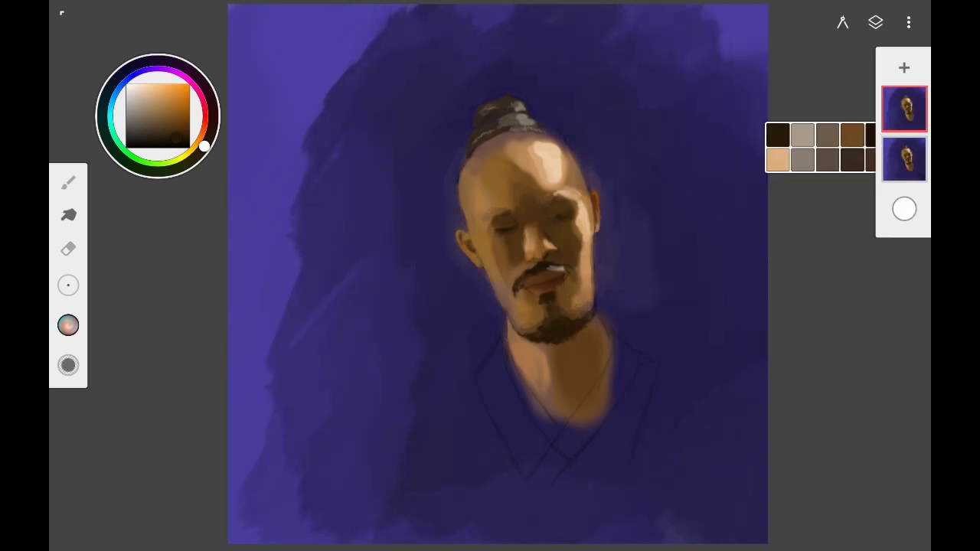
drag(589, 305, 584, 321)
mouse_move(591, 285)
mouse_down()
mouse_move(579, 329)
mouse_move(592, 313)
mouse_up()
drag(516, 322, 528, 345)
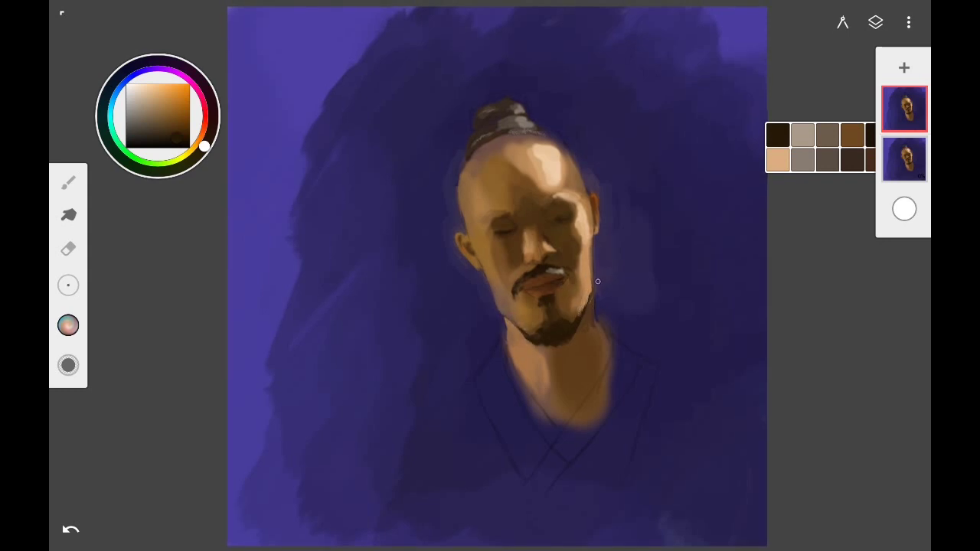
drag(592, 201, 586, 315)
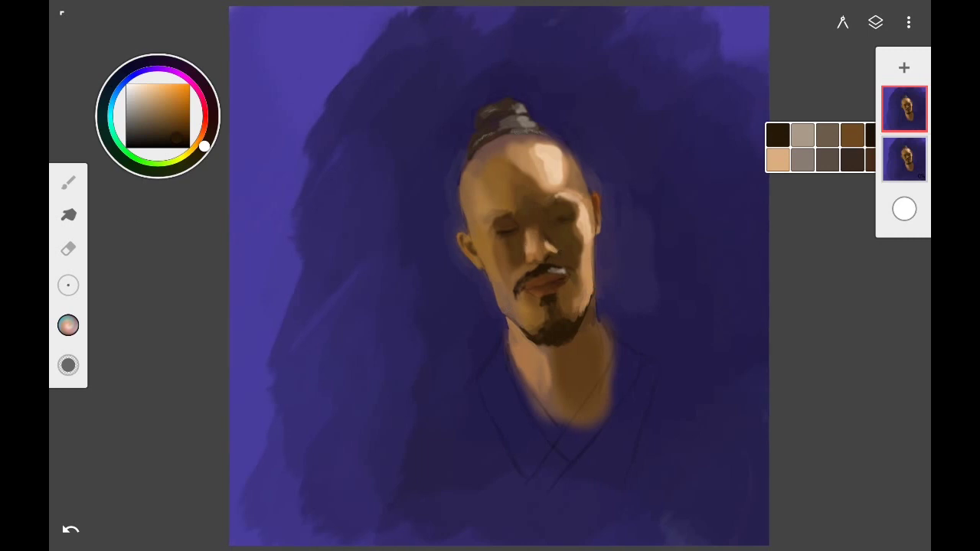
Dab brown onto the right cheek, pick light tan tones and blend them into the skin.
click(68, 182)
click(571, 220)
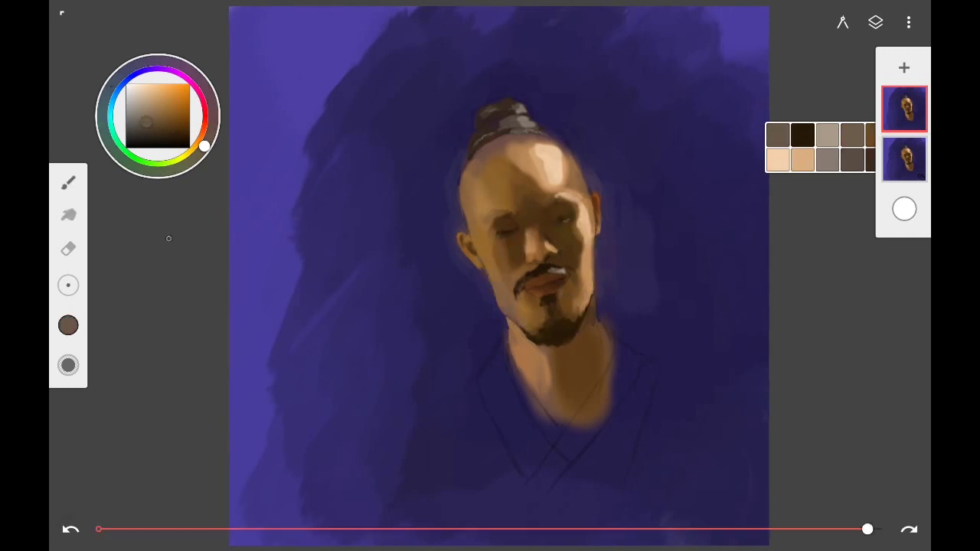
click(157, 107)
click(153, 93)
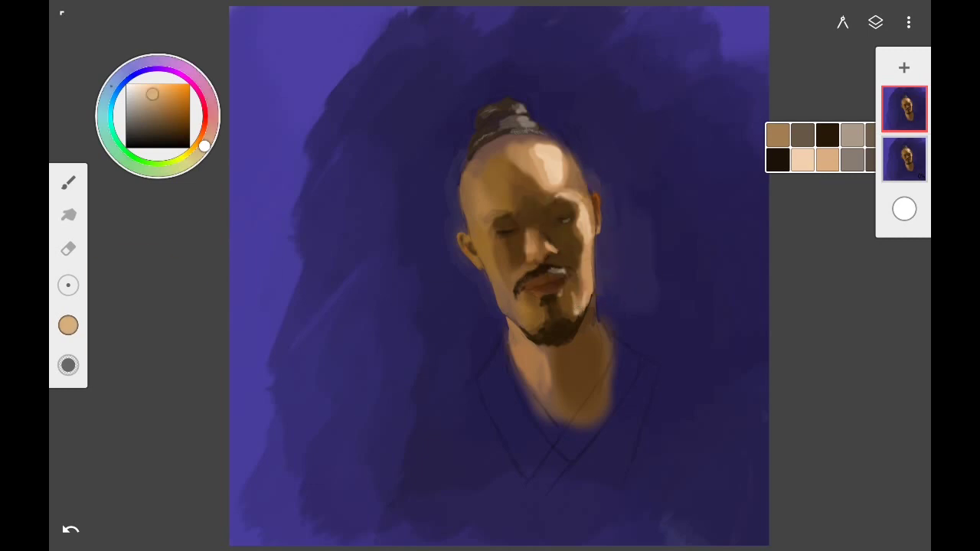
click(68, 214)
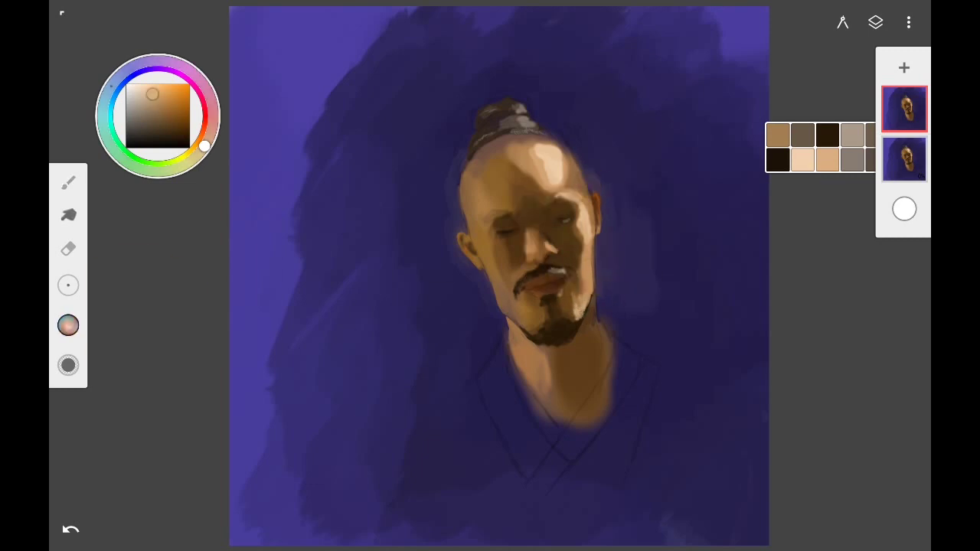
click(539, 261)
key(s)
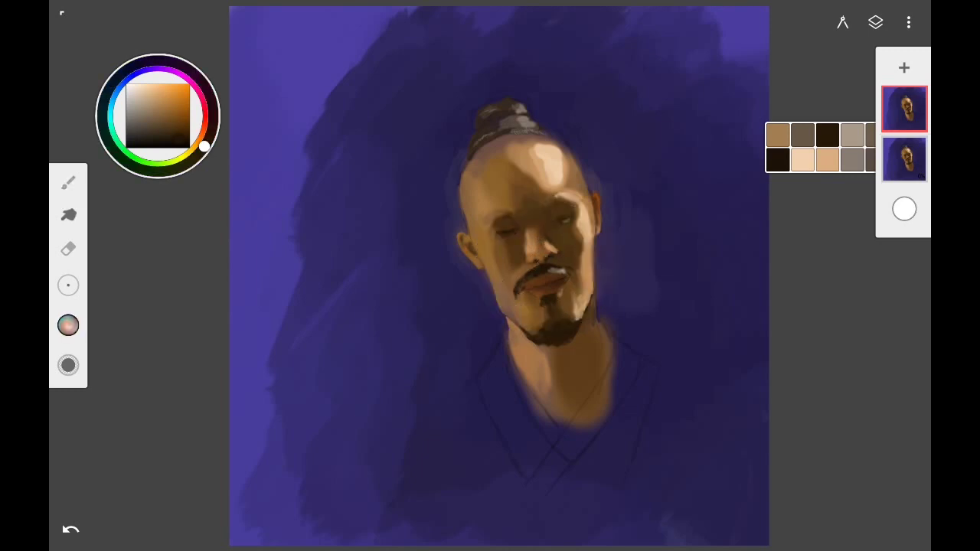
alt+click(548, 241)
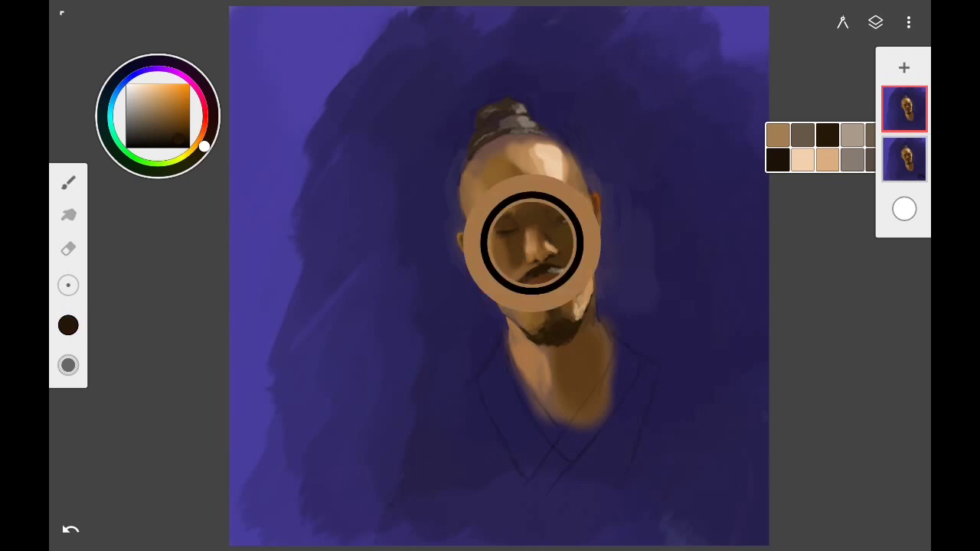
Sample skin tans from the face and paint light strokes along the right edge of the neck.
key(b)
alt+click(528, 244)
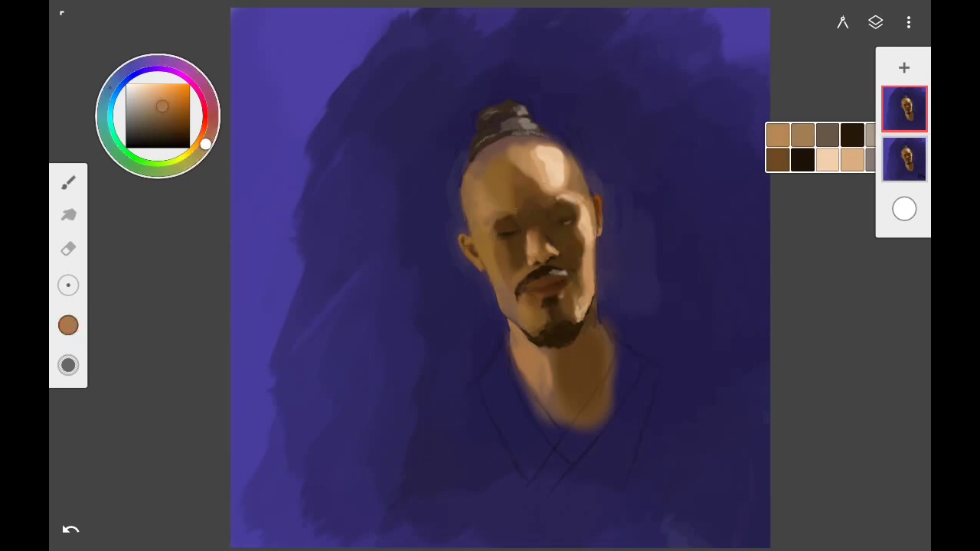
alt+click(488, 242)
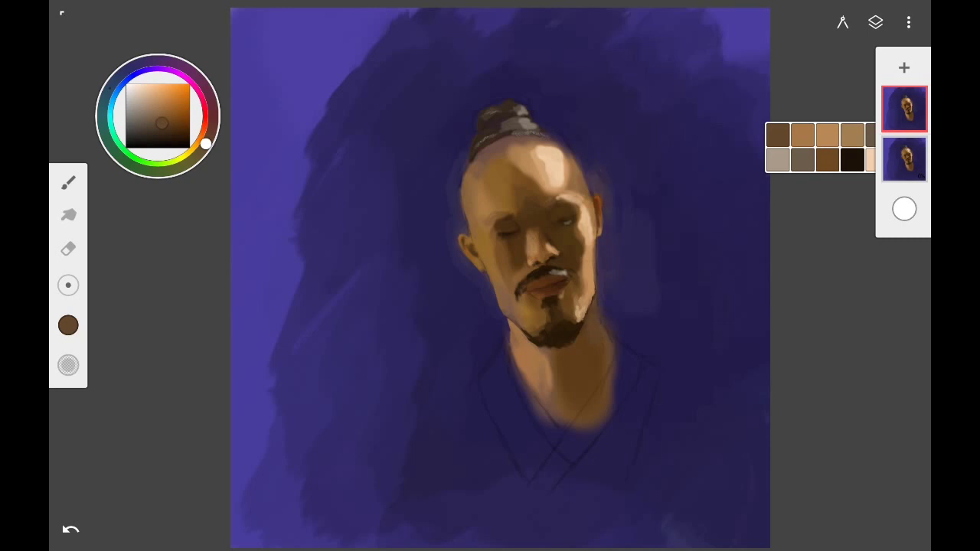
key(s)
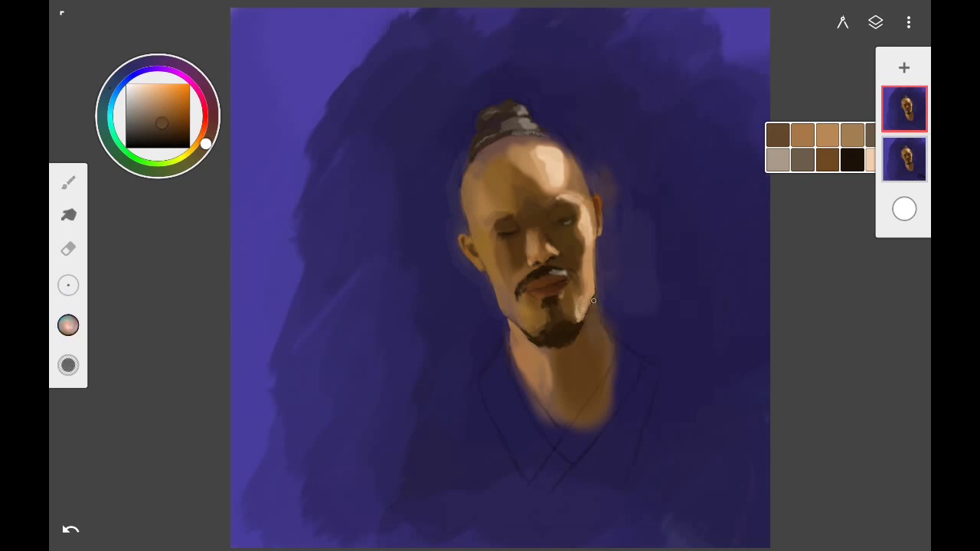
key(b)
alt+click(586, 240)
drag(587, 313, 606, 353)
alt+click(580, 244)
drag(595, 300, 608, 349)
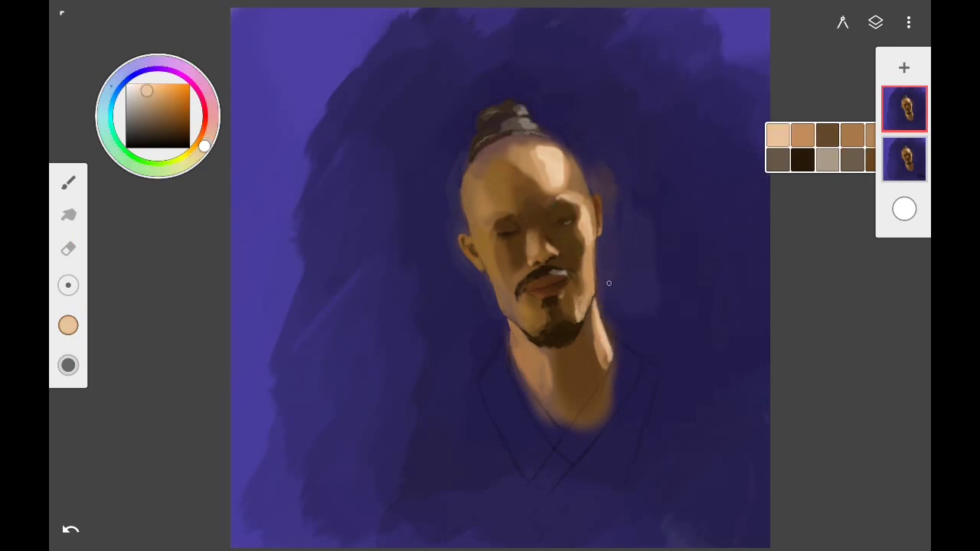
Sample several browns from the face and around the eye.
alt+click(487, 250)
alt+click(510, 280)
alt+click(479, 253)
alt+click(496, 227)
alt+click(498, 226)
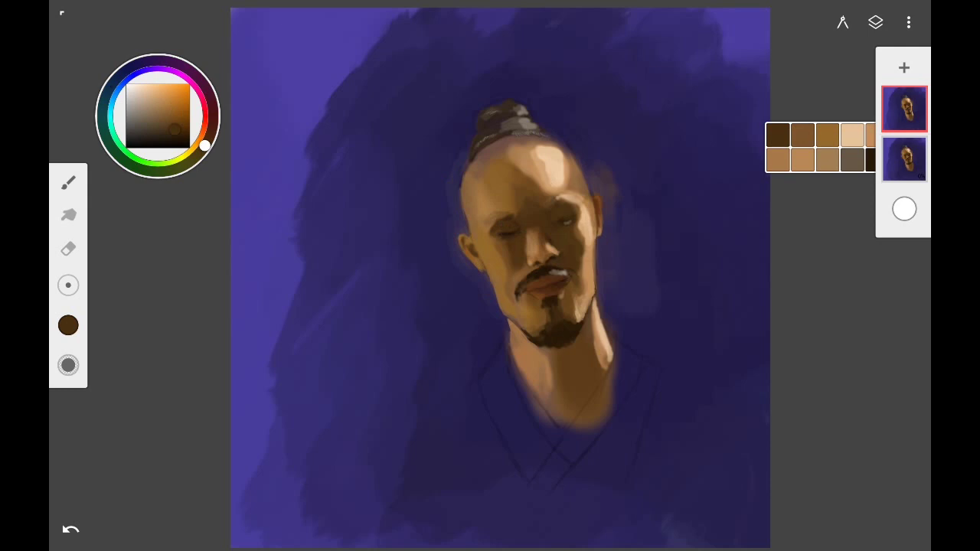
key(alt)
key(alt)
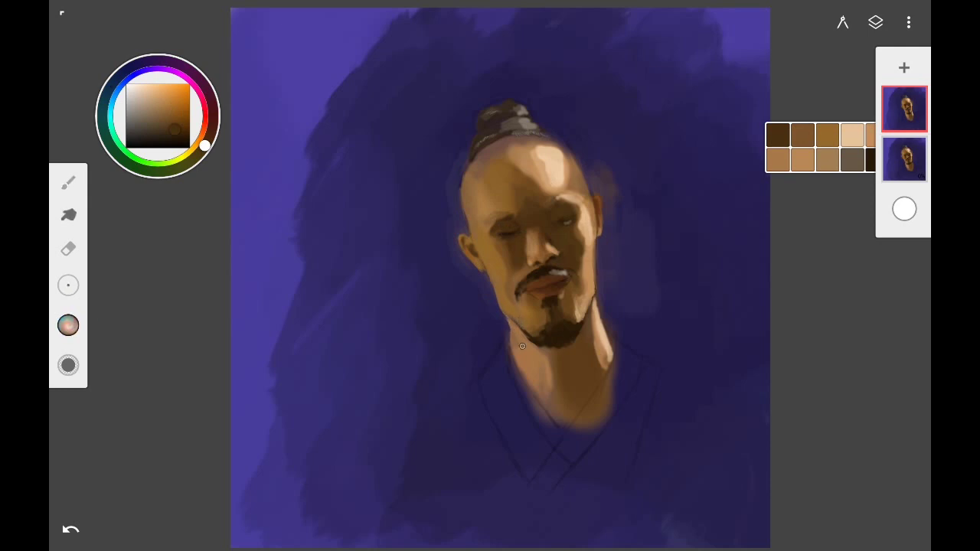
Paint light brown neck shading, blend the right neck edge, and add an off-white collar.
alt+click(552, 368)
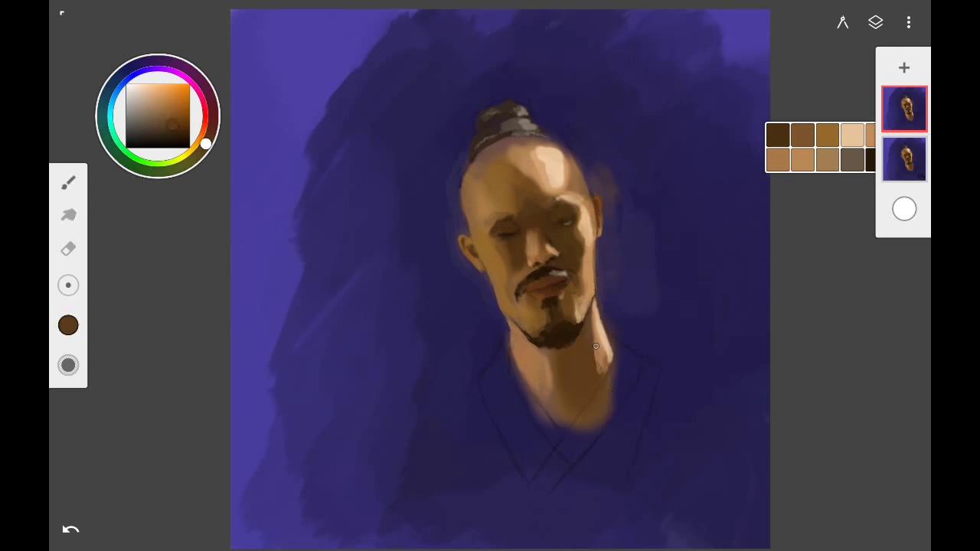
alt+click(582, 383)
drag(569, 389, 570, 428)
key(alt)
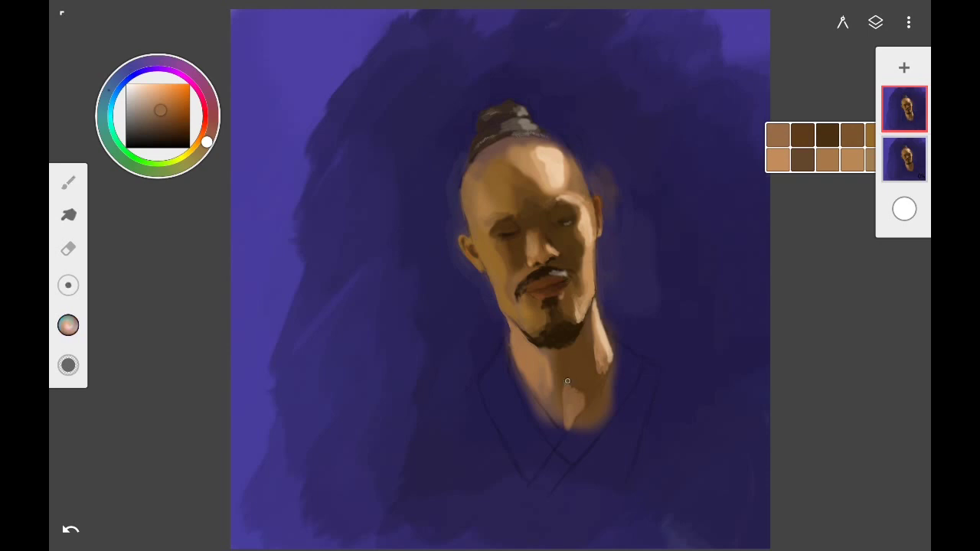
drag(602, 362, 594, 384)
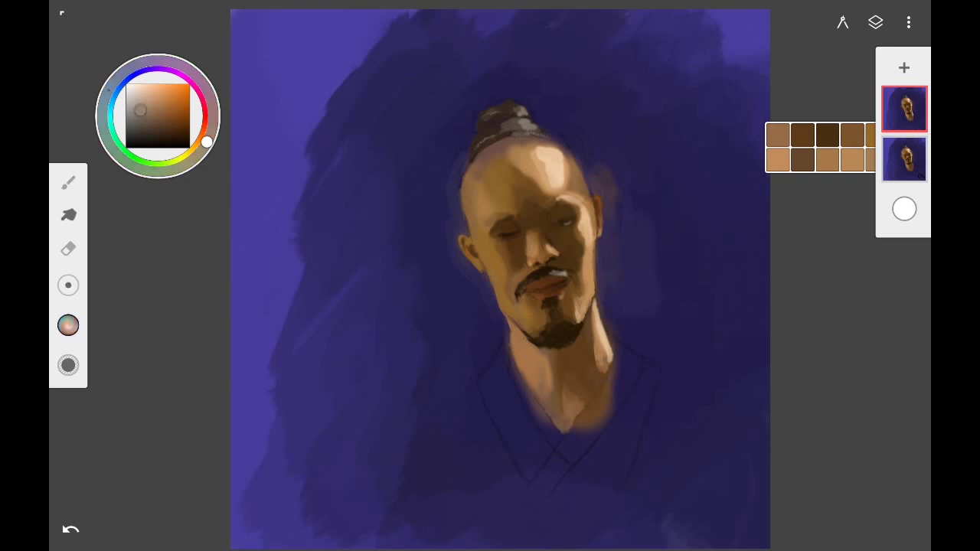
alt+click(542, 421)
mouse_move(542, 421)
mouse_down()
mouse_move(512, 354)
mouse_move(536, 418)
mouse_move(559, 444)
mouse_move(614, 361)
mouse_move(578, 425)
mouse_move(609, 375)
mouse_move(614, 336)
mouse_move(626, 366)
mouse_move(609, 394)
mouse_up()
Extend the white collar along the right neckline and choose a blue for the robe.
mouse_move(624, 345)
mouse_down()
mouse_move(609, 379)
mouse_move(639, 349)
mouse_move(651, 365)
mouse_move(616, 385)
mouse_move(627, 363)
mouse_up()
key(s)
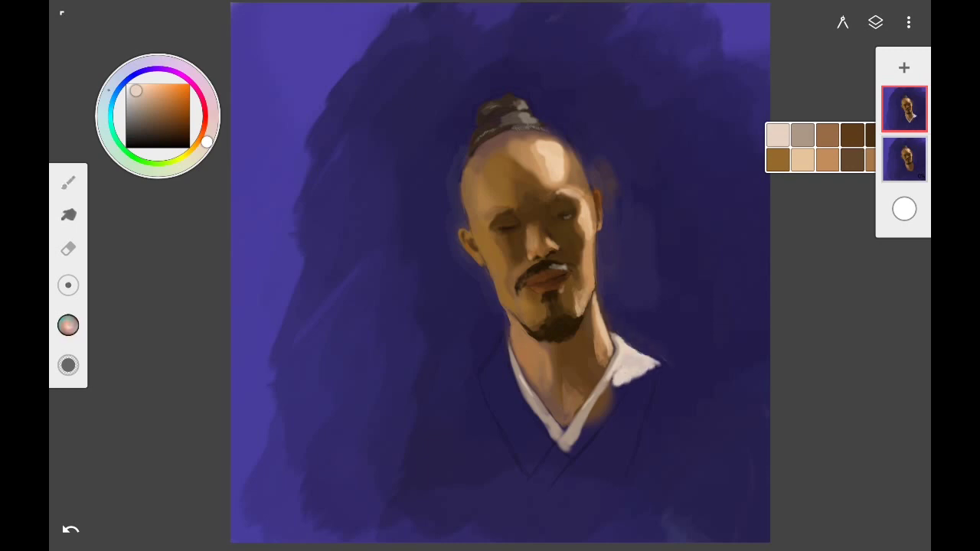
drag(207, 142, 113, 84)
click(149, 117)
click(68, 181)
Paint the blue robe lapels over the collar and down from the V-neck.
mouse_move(482, 376)
mouse_down()
mouse_move(500, 346)
mouse_move(505, 437)
mouse_up()
drag(509, 343, 540, 467)
mouse_move(616, 383)
mouse_down()
mouse_move(570, 453)
mouse_move(589, 410)
mouse_up()
drag(628, 376, 578, 448)
drag(613, 414, 559, 473)
mouse_move(631, 391)
mouse_down()
mouse_move(567, 459)
mouse_move(548, 498)
mouse_up()
drag(590, 452, 563, 498)
drag(555, 459, 545, 502)
Fill both shoulders of the robe with blue.
drag(484, 368, 467, 399)
drag(470, 385, 441, 453)
drag(666, 356, 697, 425)
drag(701, 391, 729, 431)
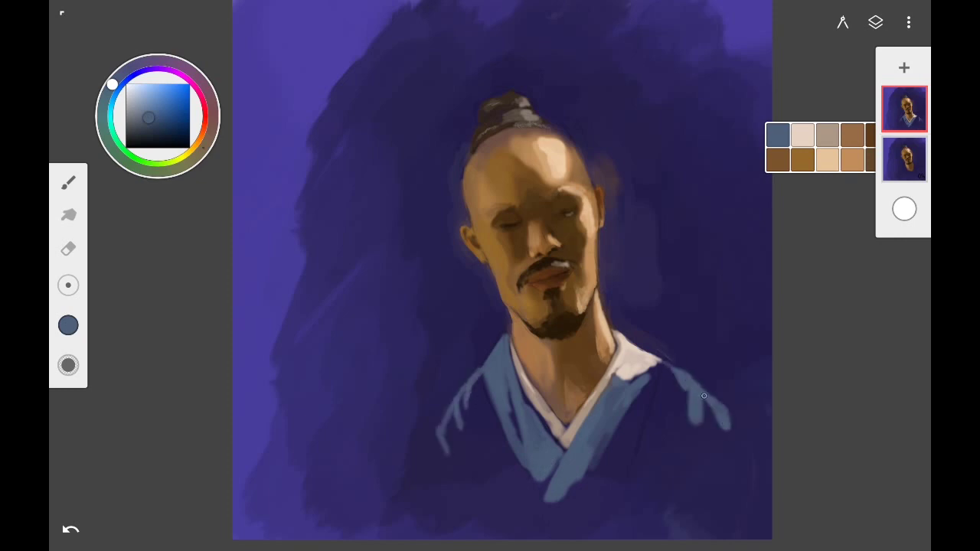
Add light-blue shoulder highlights and vertical fold strokes down the left robe front.
click(139, 98)
drag(476, 372, 439, 438)
drag(666, 362, 700, 398)
drag(694, 383, 727, 423)
mouse_move(654, 363)
mouse_down()
mouse_move(657, 431)
mouse_move(683, 406)
mouse_move(703, 432)
mouse_move(733, 437)
mouse_up()
drag(457, 423, 464, 467)
drag(477, 407, 468, 459)
drag(482, 383, 505, 507)
drag(487, 405, 521, 536)
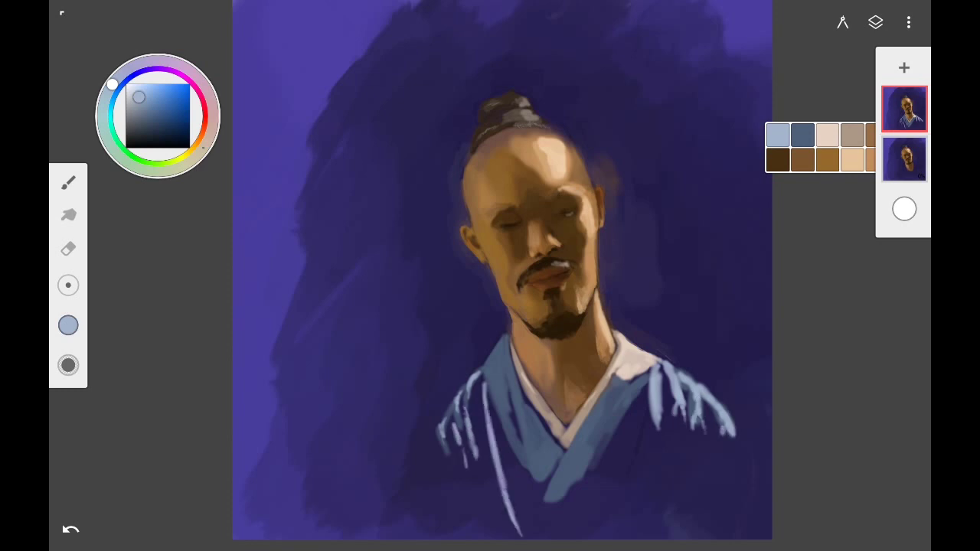
Paint mid-blue folds on the right front and more fold strokes across the lower robe.
click(651, 406)
drag(661, 462, 665, 513)
drag(632, 418, 632, 528)
drag(617, 444, 618, 532)
drag(585, 487, 588, 536)
mouse_move(598, 474)
mouse_down()
mouse_move(602, 538)
mouse_move(564, 540)
mouse_up()
drag(498, 499, 482, 536)
drag(482, 469, 475, 534)
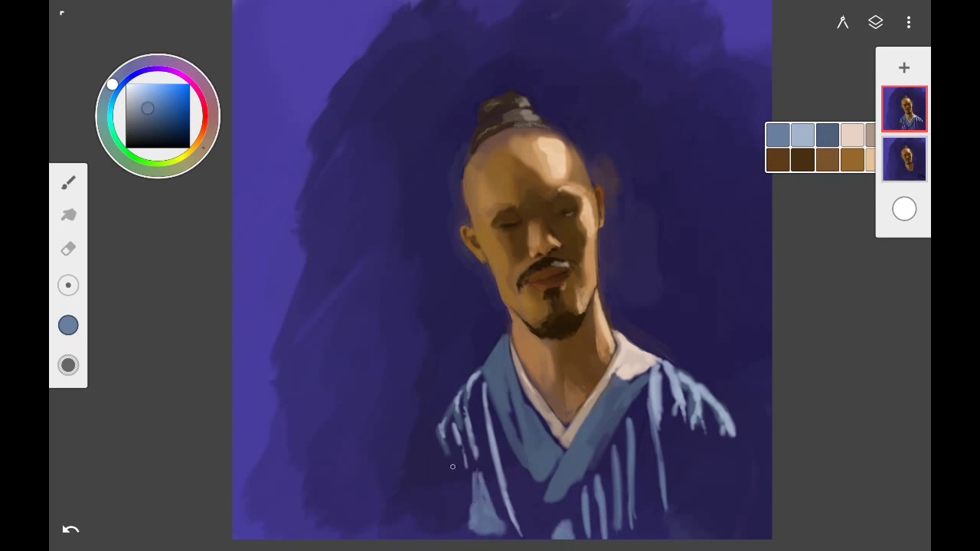
click(68, 215)
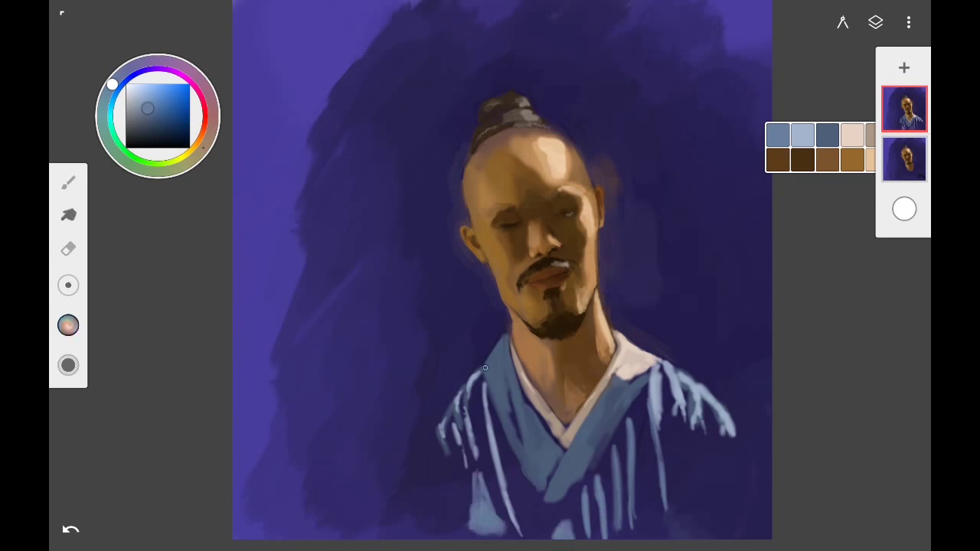
click(68, 182)
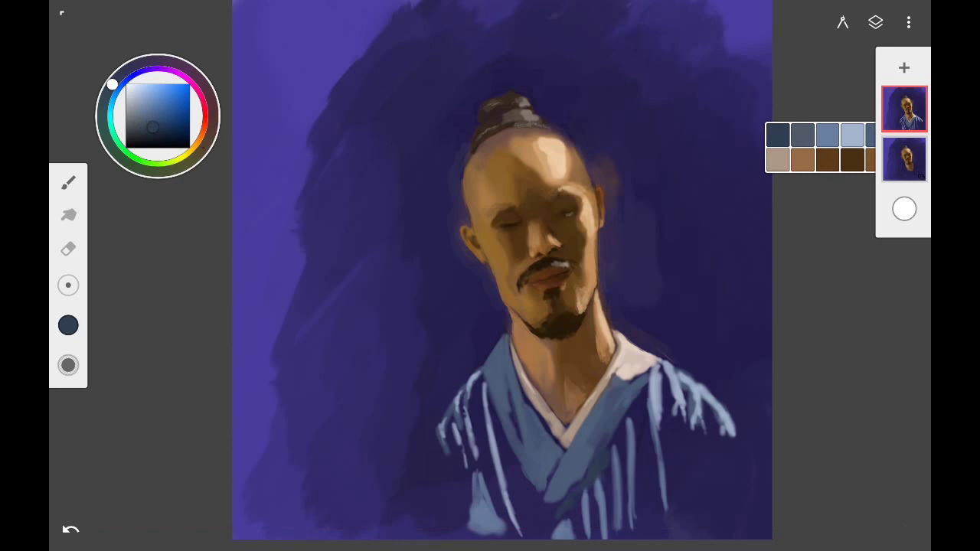
Brush deep navy shadows onto the lower robe front.
click(588, 418)
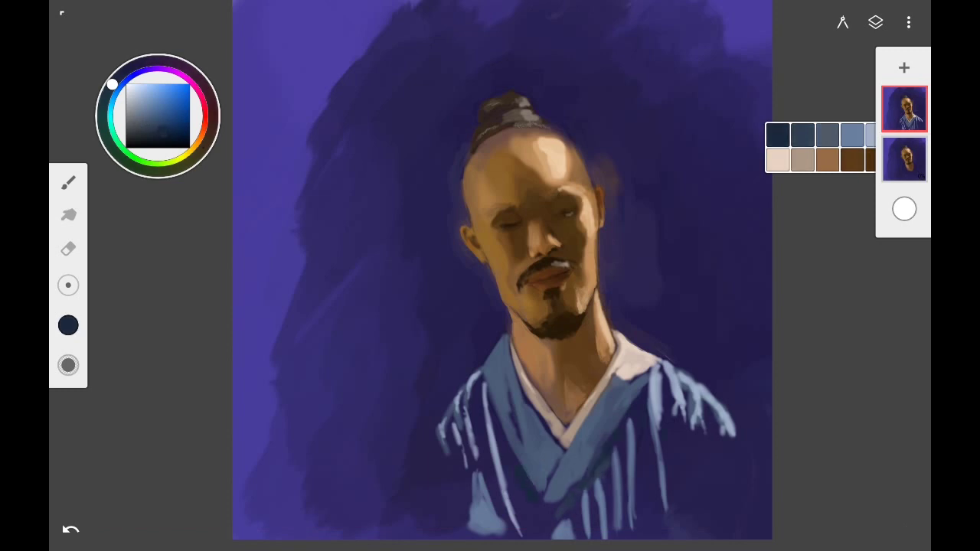
drag(510, 474, 510, 529)
drag(480, 477, 483, 494)
drag(697, 415, 700, 431)
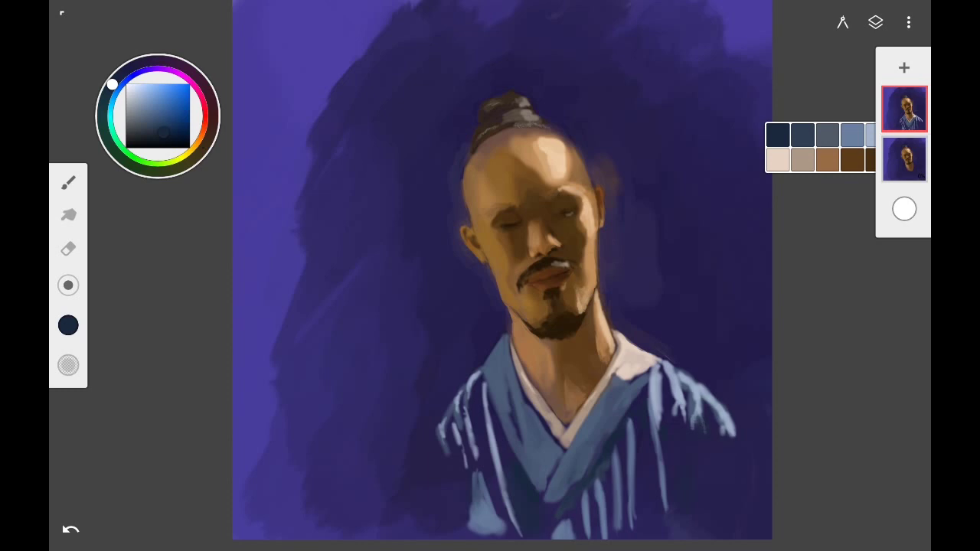
Smudge the navy and light-blue patch on the lower robe to soften it.
click(68, 215)
drag(484, 476, 486, 508)
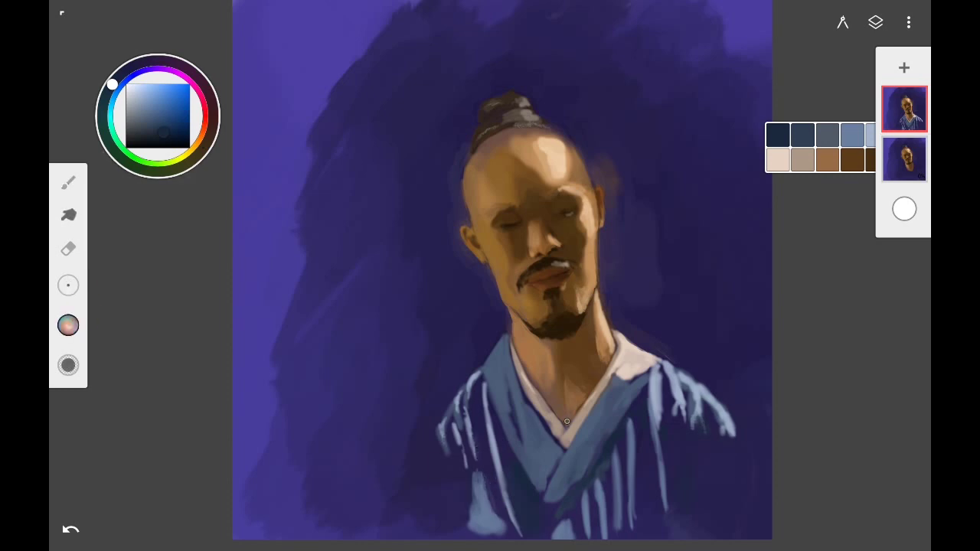
mouse_move(483, 482)
mouse_down()
mouse_move(475, 491)
mouse_move(487, 415)
mouse_up()
Add light-blue and pale peach fold strokes across the robe, then smudge the left side.
click(68, 182)
mouse_move(666, 370)
mouse_down()
mouse_move(735, 434)
mouse_move(714, 412)
mouse_up()
mouse_move(475, 386)
mouse_down()
mouse_move(452, 428)
mouse_move(497, 422)
mouse_up()
click(827, 158)
drag(677, 360, 613, 386)
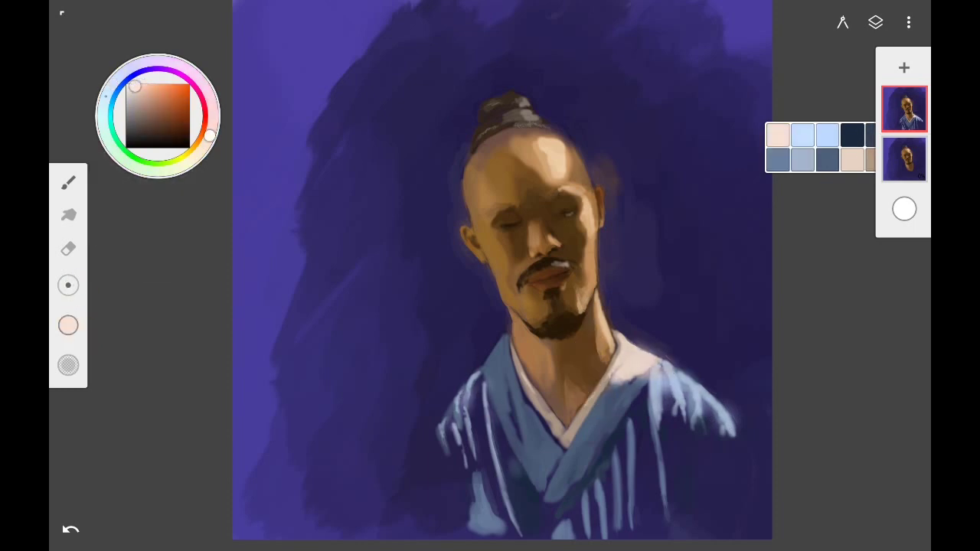
click(69, 215)
drag(464, 409, 463, 464)
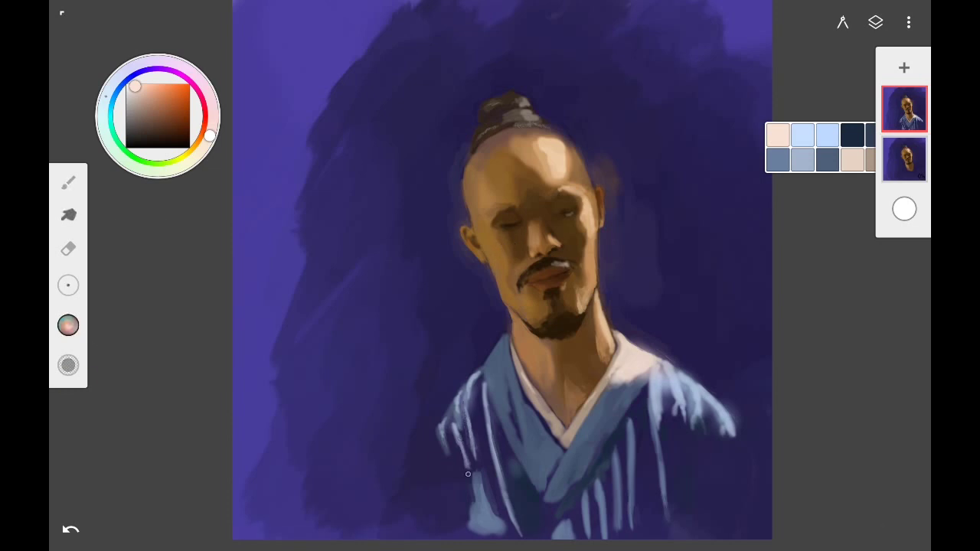